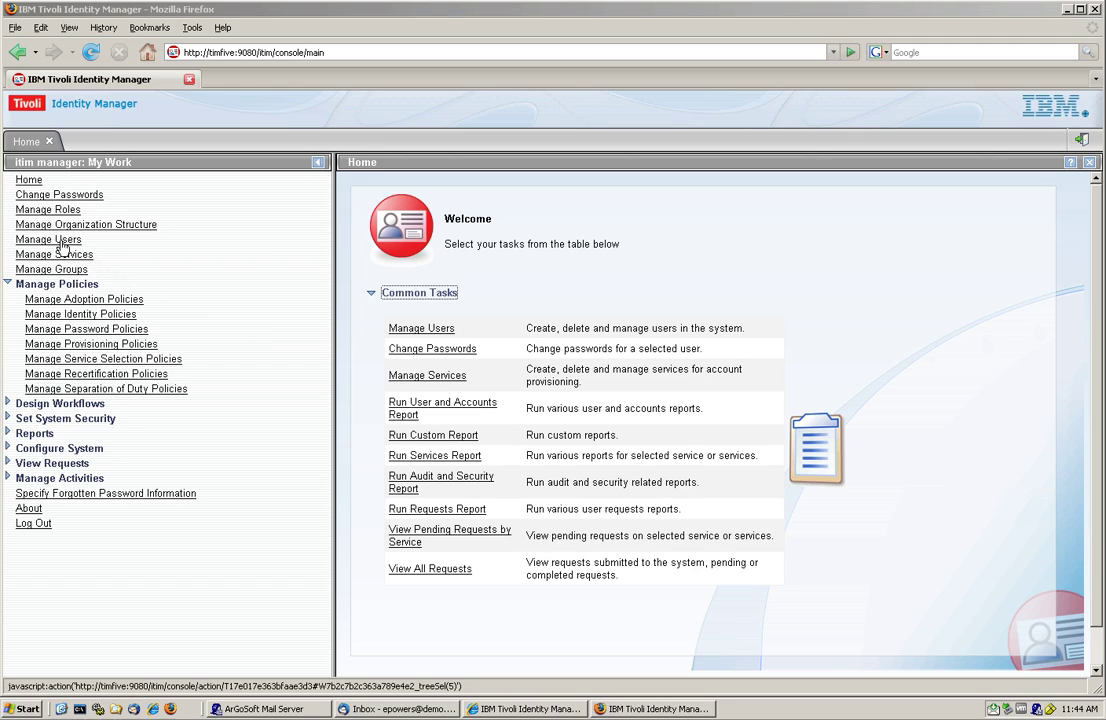
Step: Open the user's Change User record at Business Information, showing title Manager and employee number 1001
left_click(61, 243)
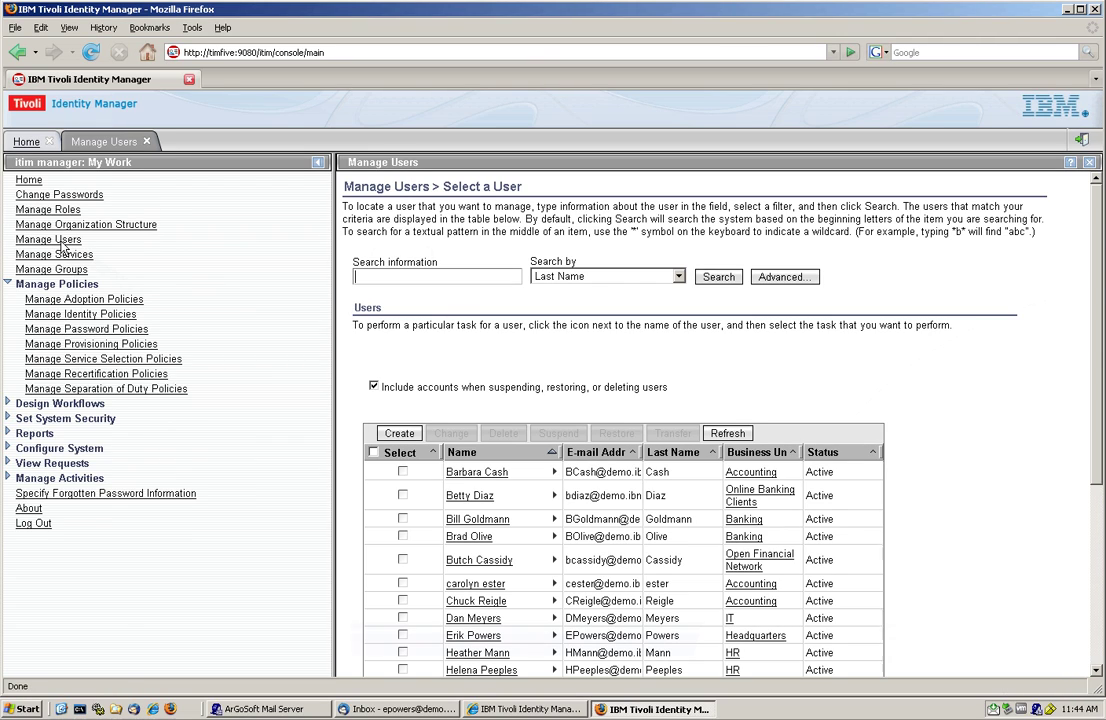
scroll(540, 455, "down", 2)
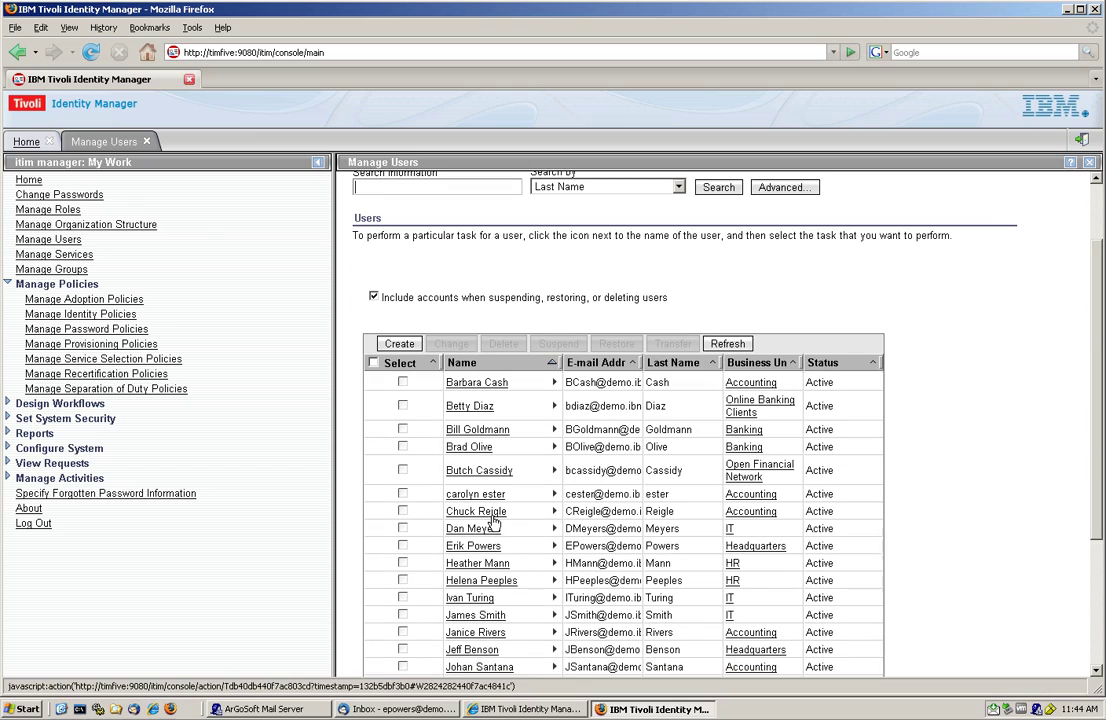
left_click(486, 546)
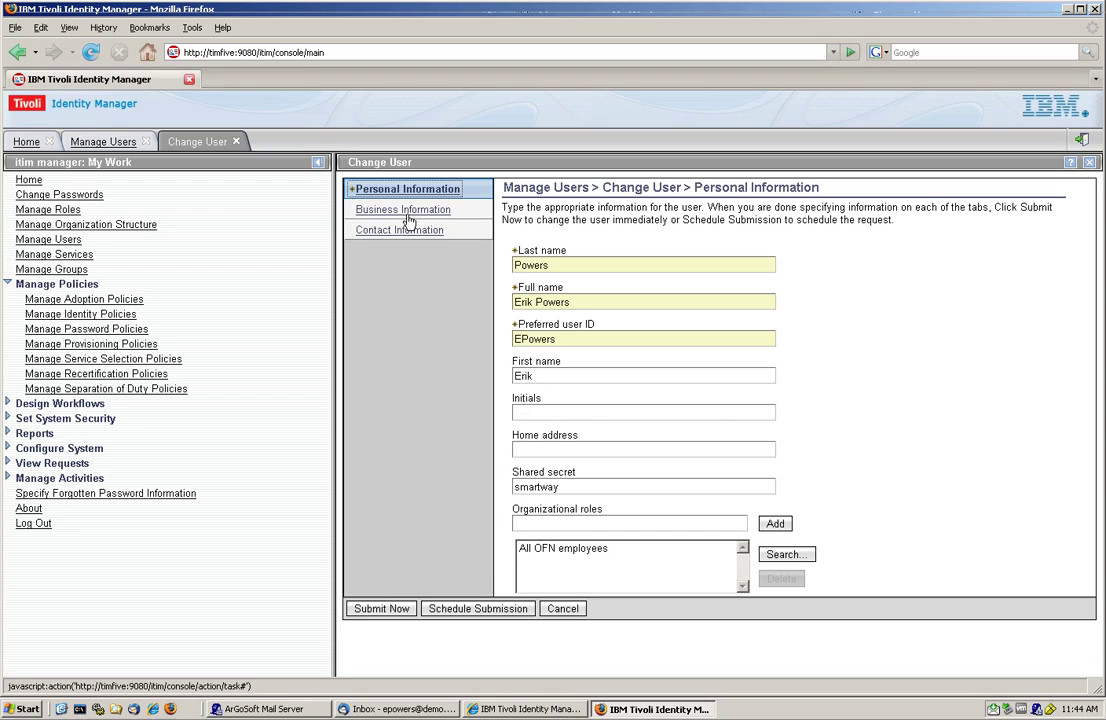
left_click(376, 210)
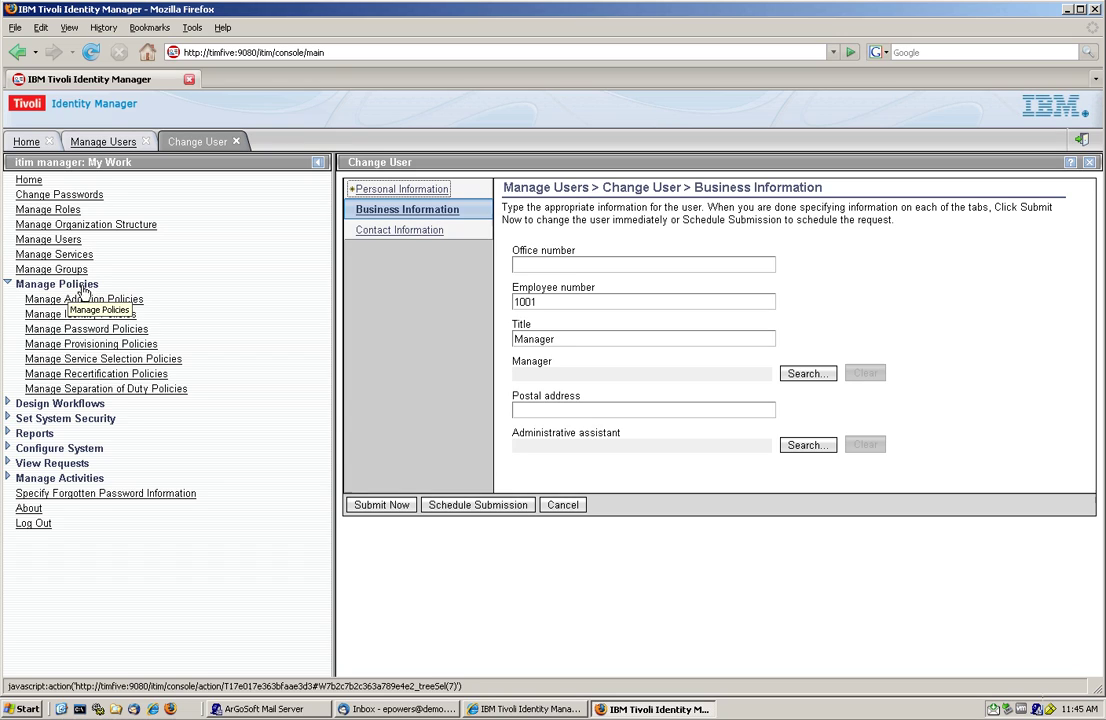
Step: Create a new provisioning policy named 'Backup Operator'
left_click(93, 344)
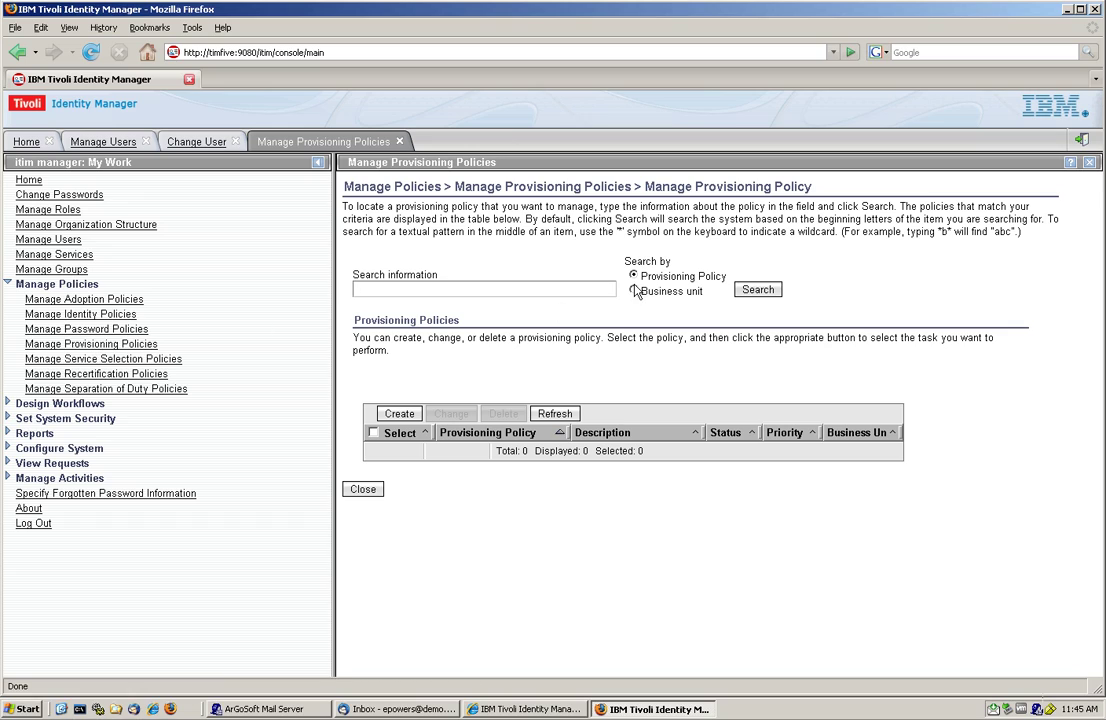
left_click(399, 414)
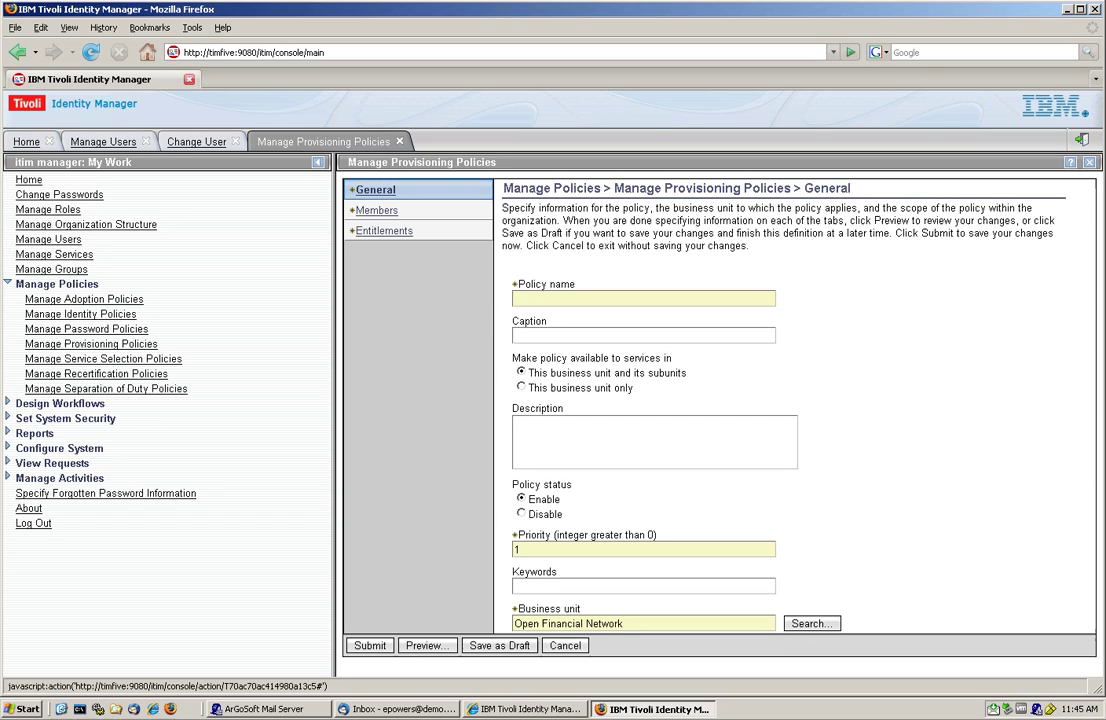
type("Backup")
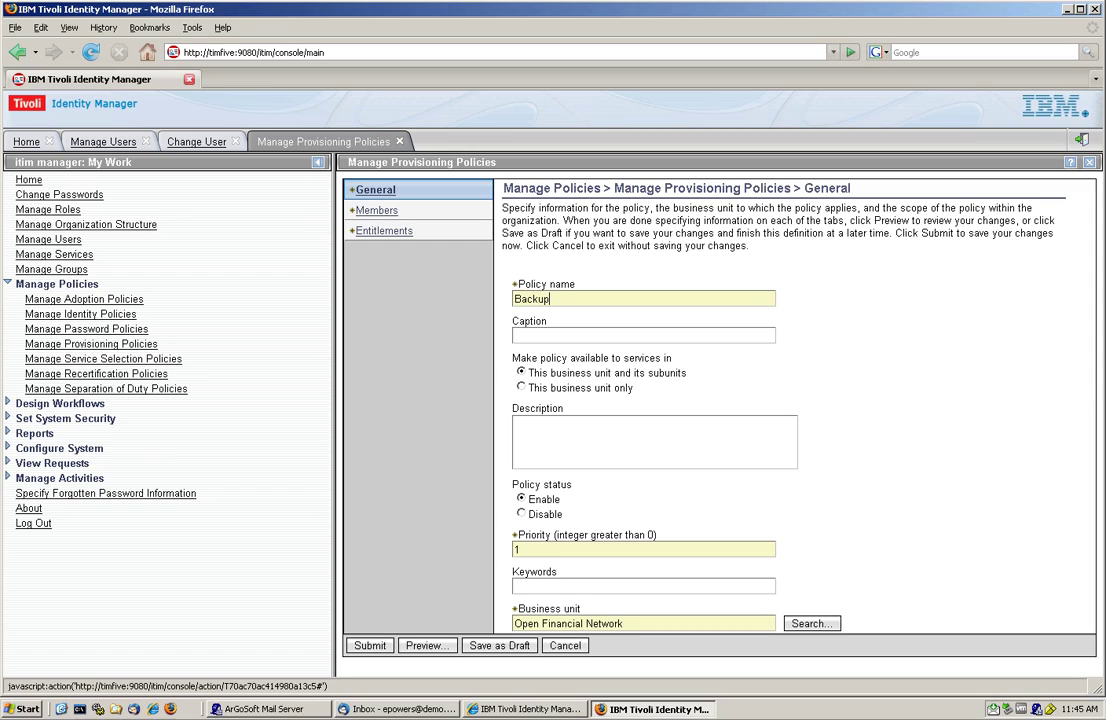
type(" Operator")
Step: Restrict the policy's members to the Executive role and start a new account entitlement
left_click(375, 212)
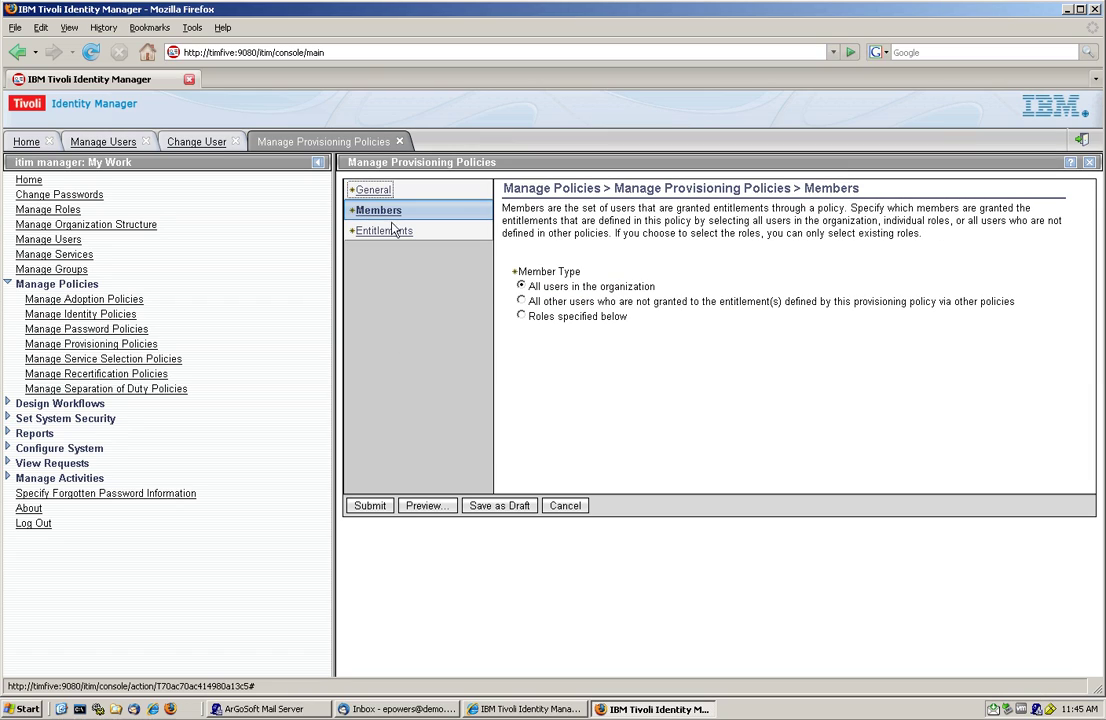
left_click(521, 316)
left_click(542, 341)
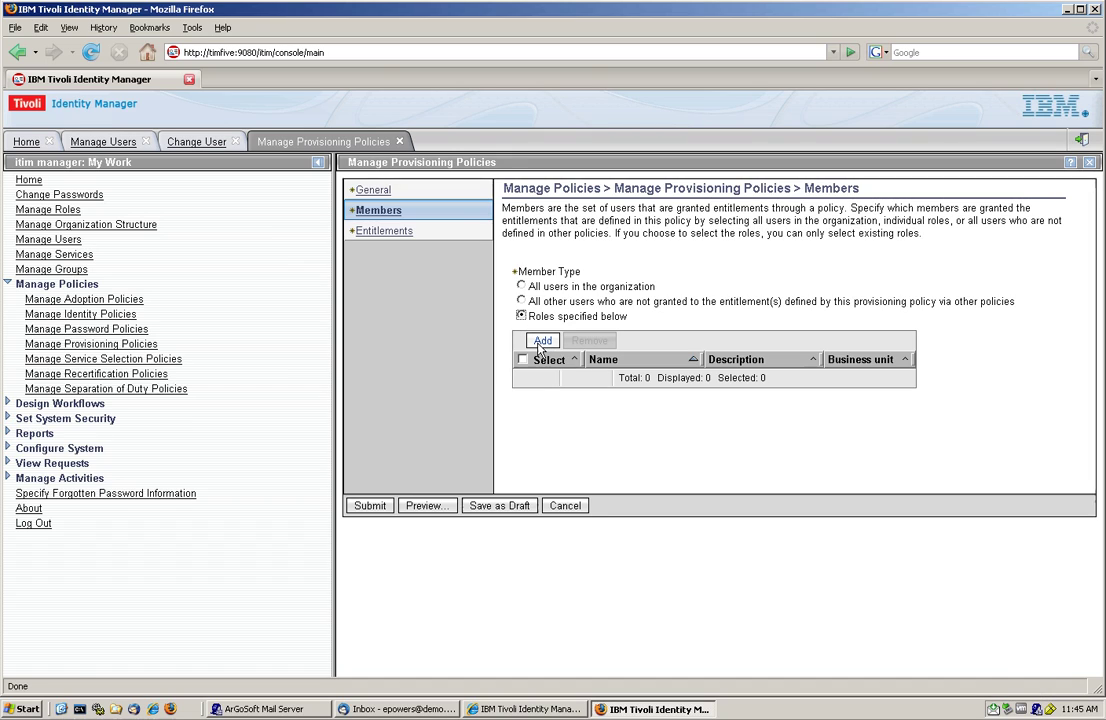
left_click(788, 302)
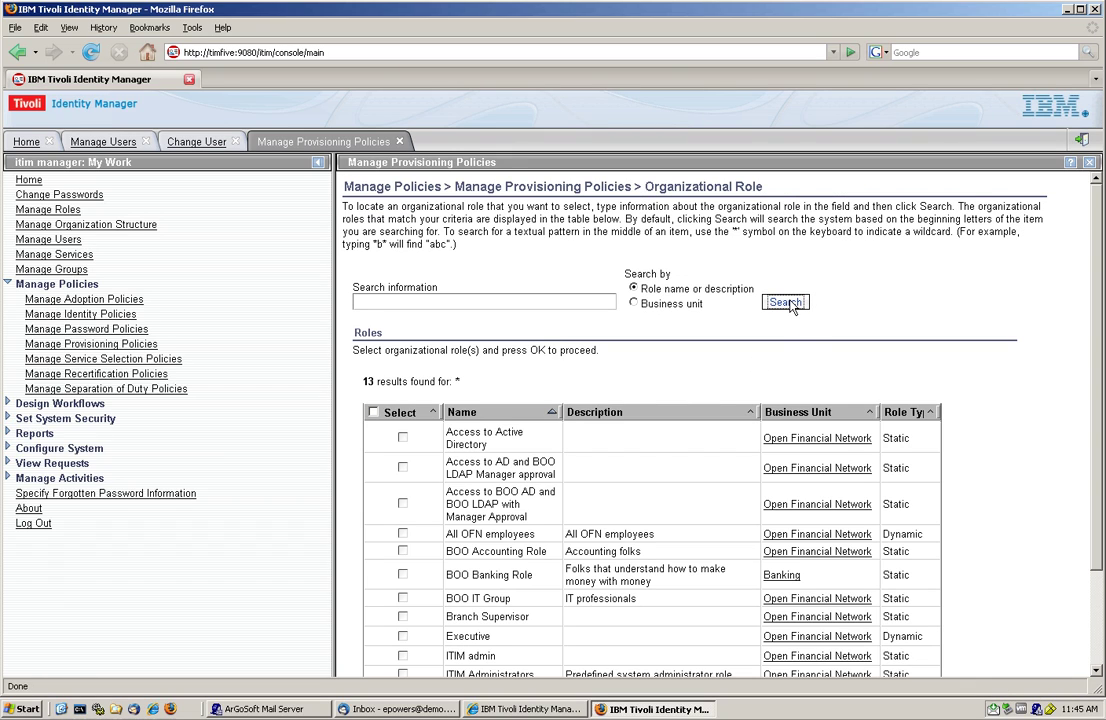
scroll(654, 452, "down", 2)
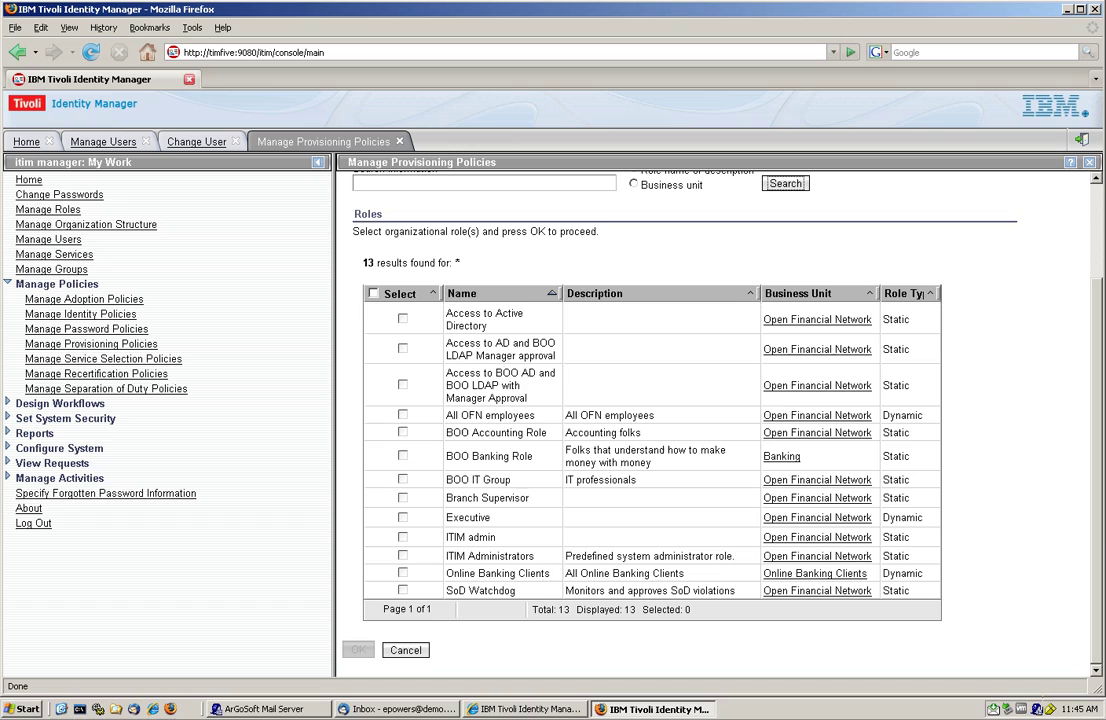
left_click(402, 518)
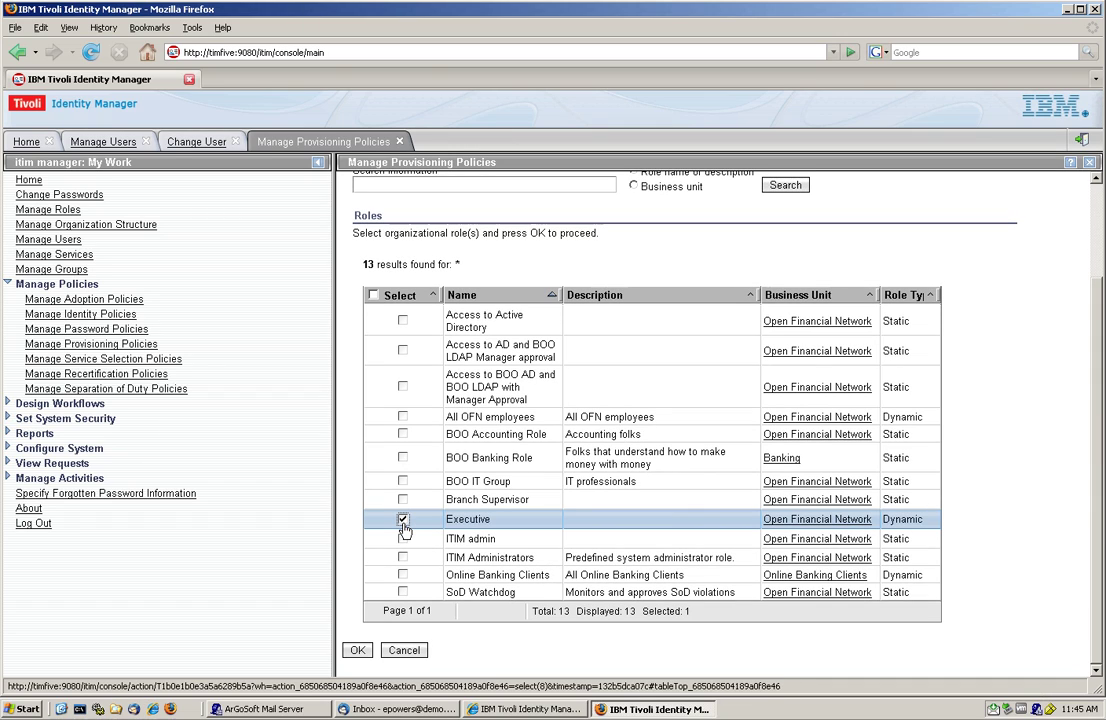
left_click(358, 651)
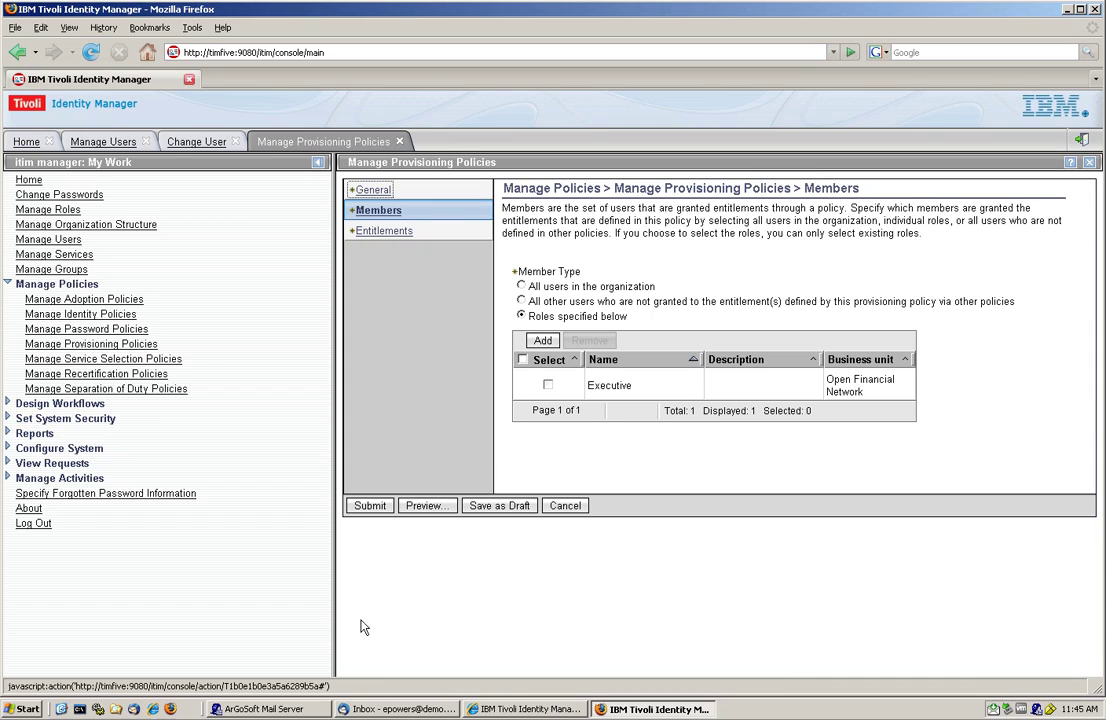
left_click(384, 232)
left_click(548, 264)
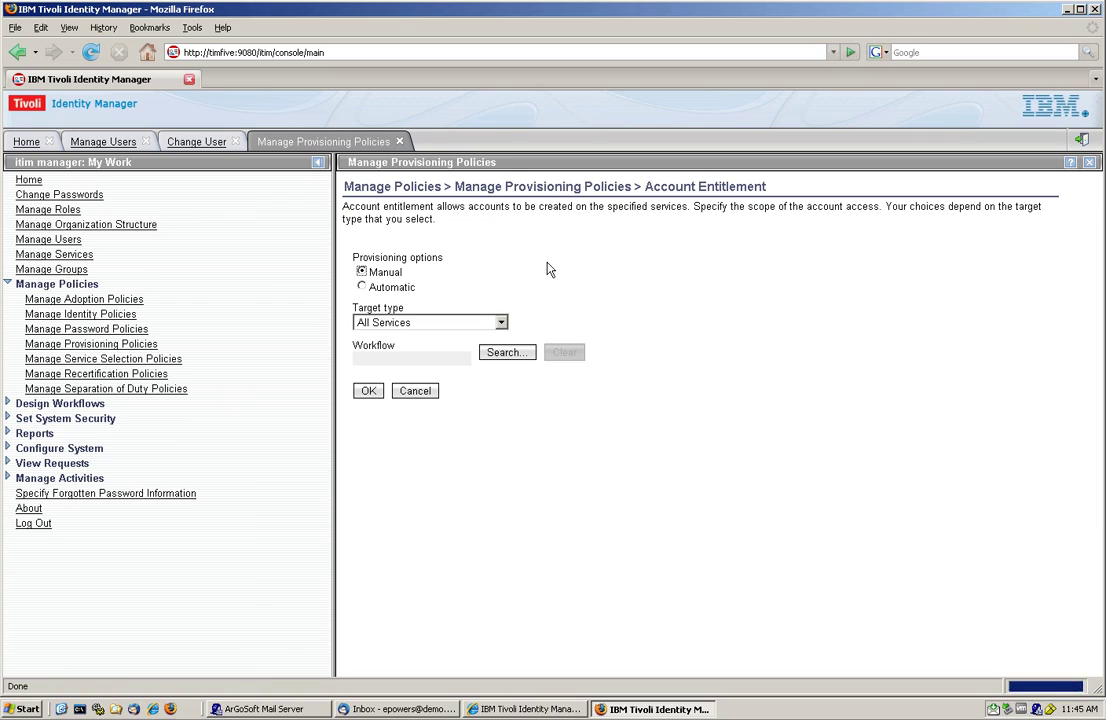
Step: Add an Automatic entitlement targeting the specific service BOO AD Service
left_click(404, 290)
left_click(500, 322)
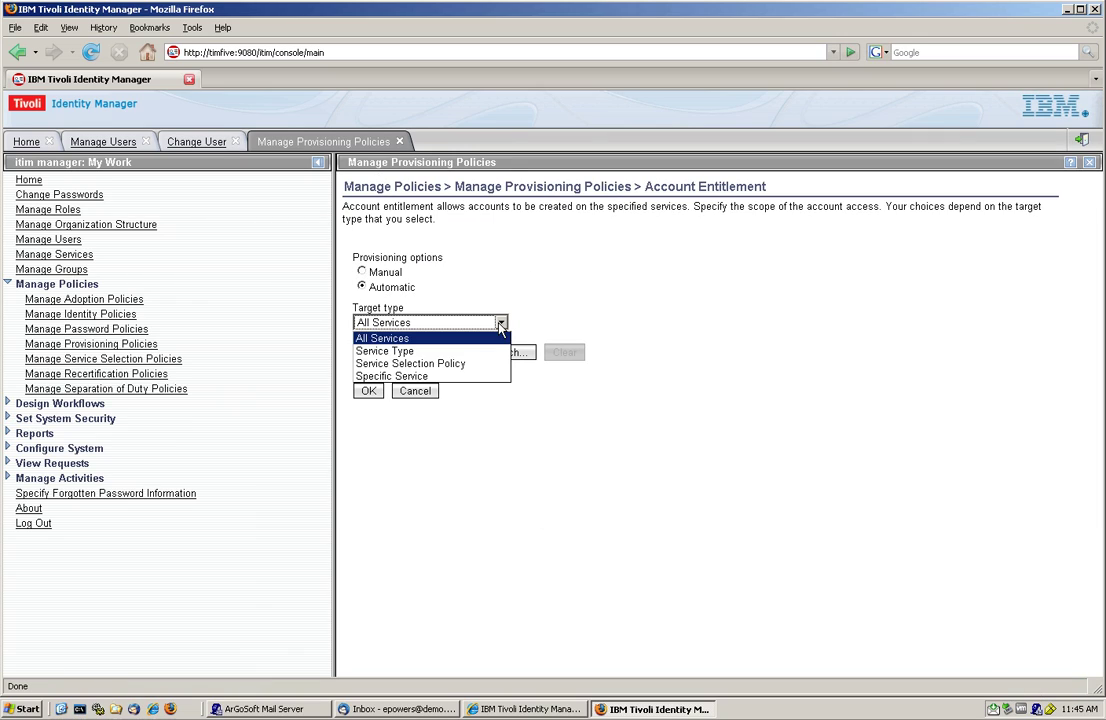
left_click(478, 376)
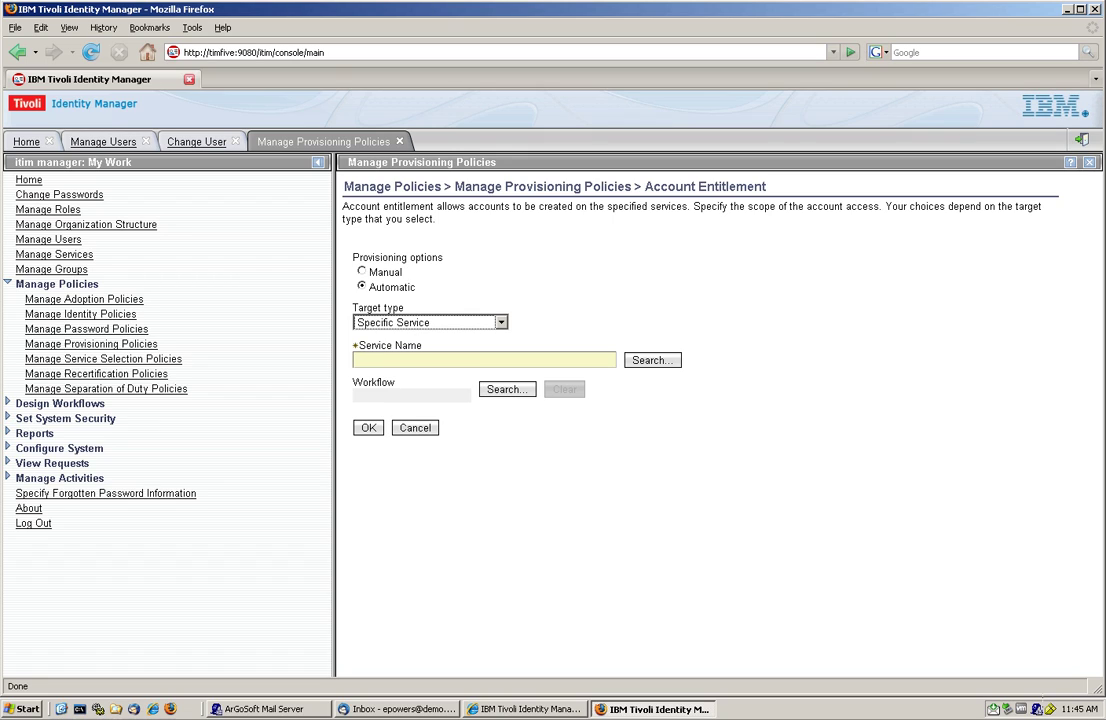
left_click(655, 363)
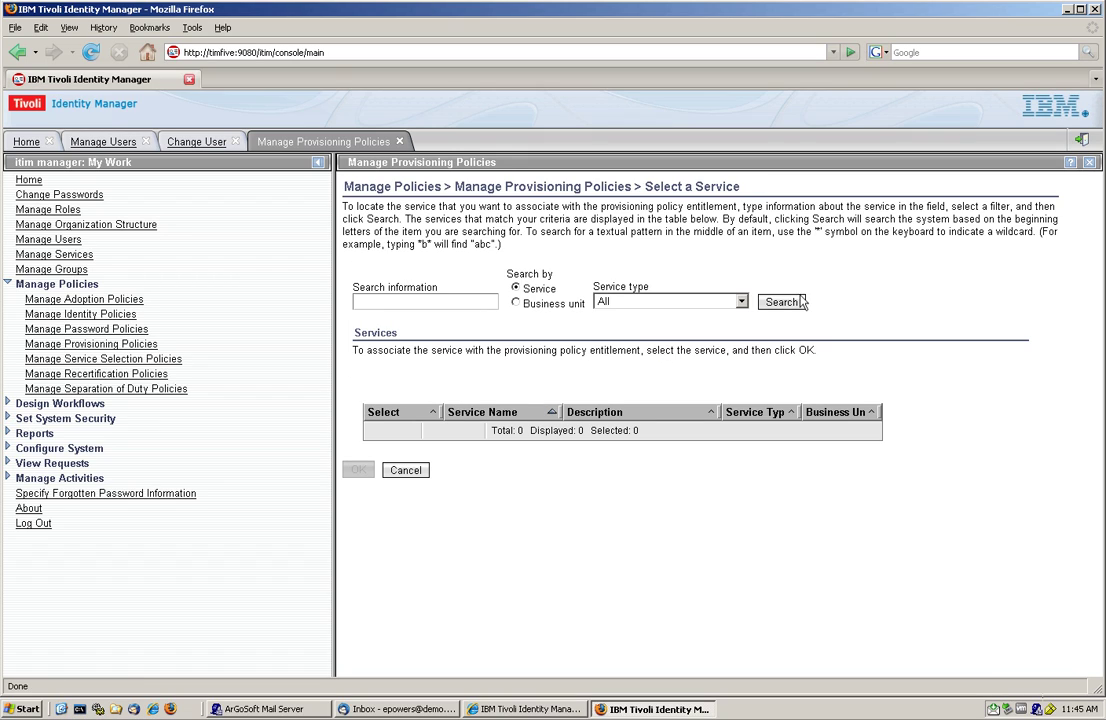
left_click(781, 302)
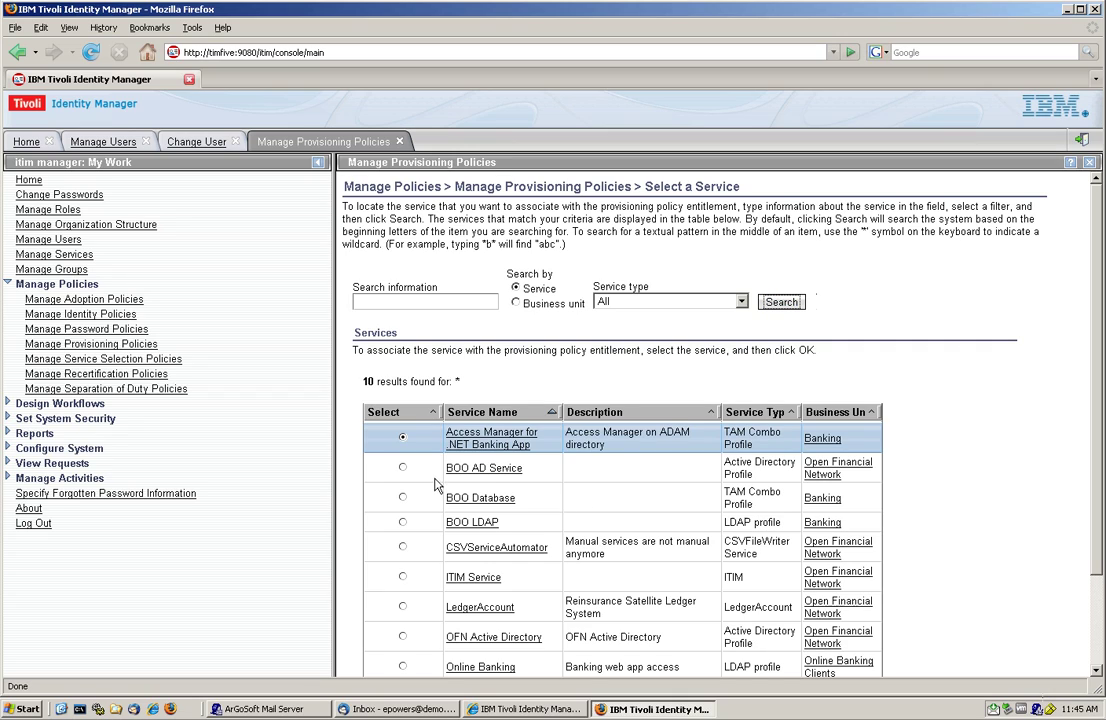
left_click(403, 468)
scroll(516, 459, "down", 3)
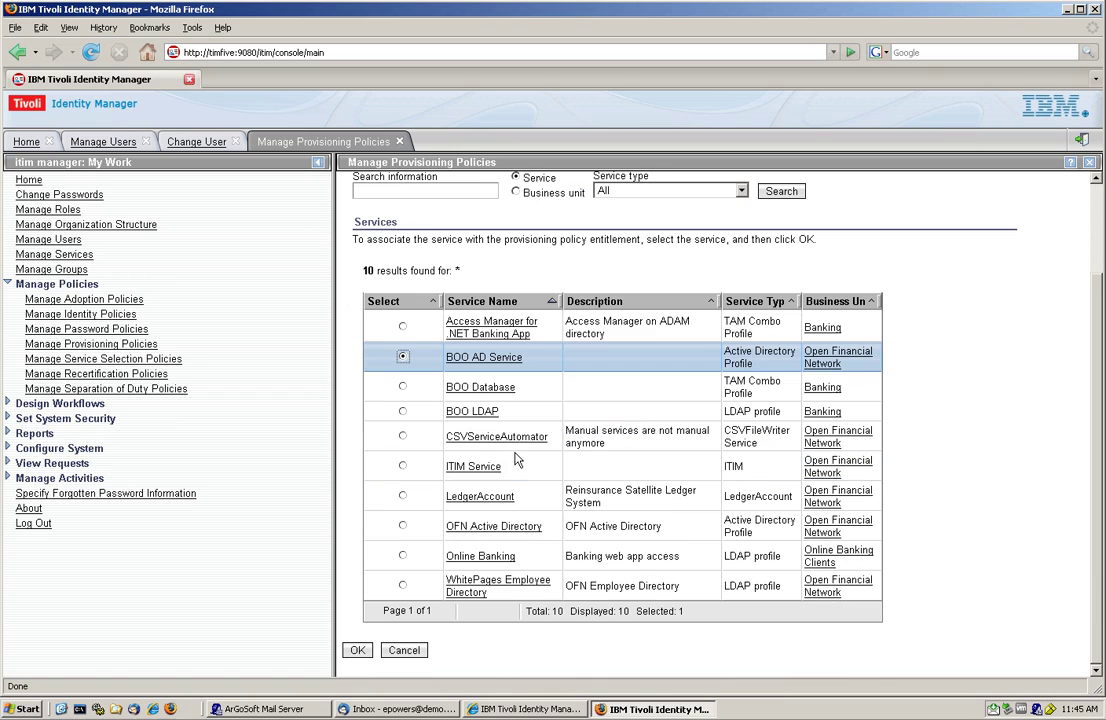
left_click(357, 650)
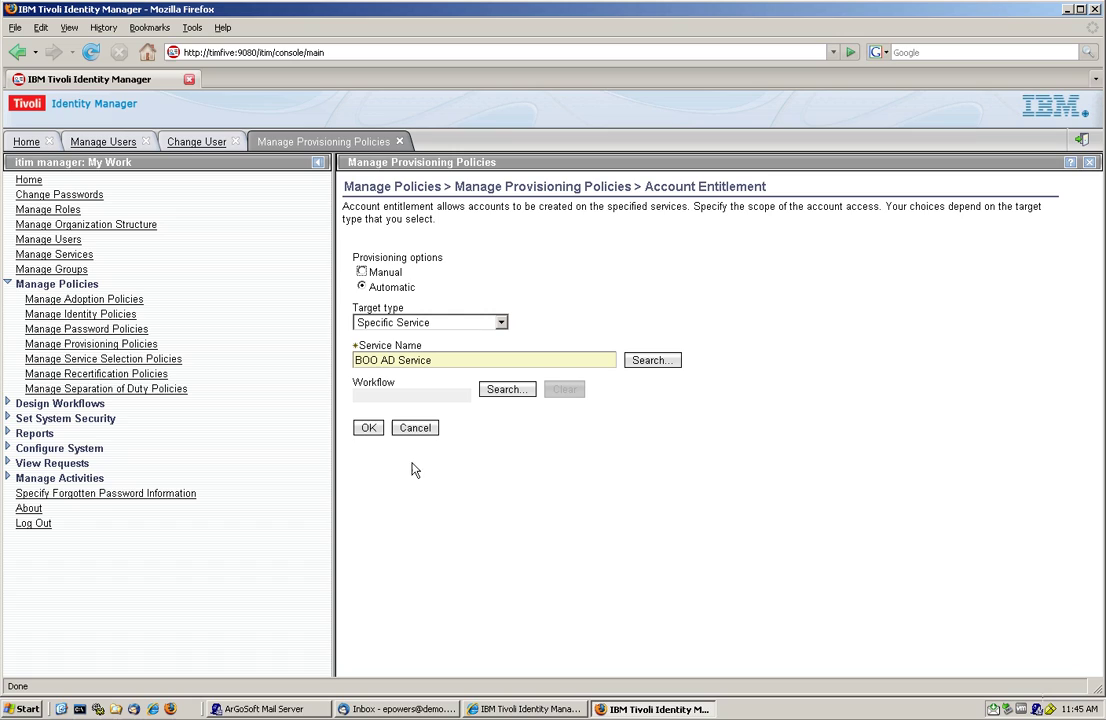
left_click(366, 429)
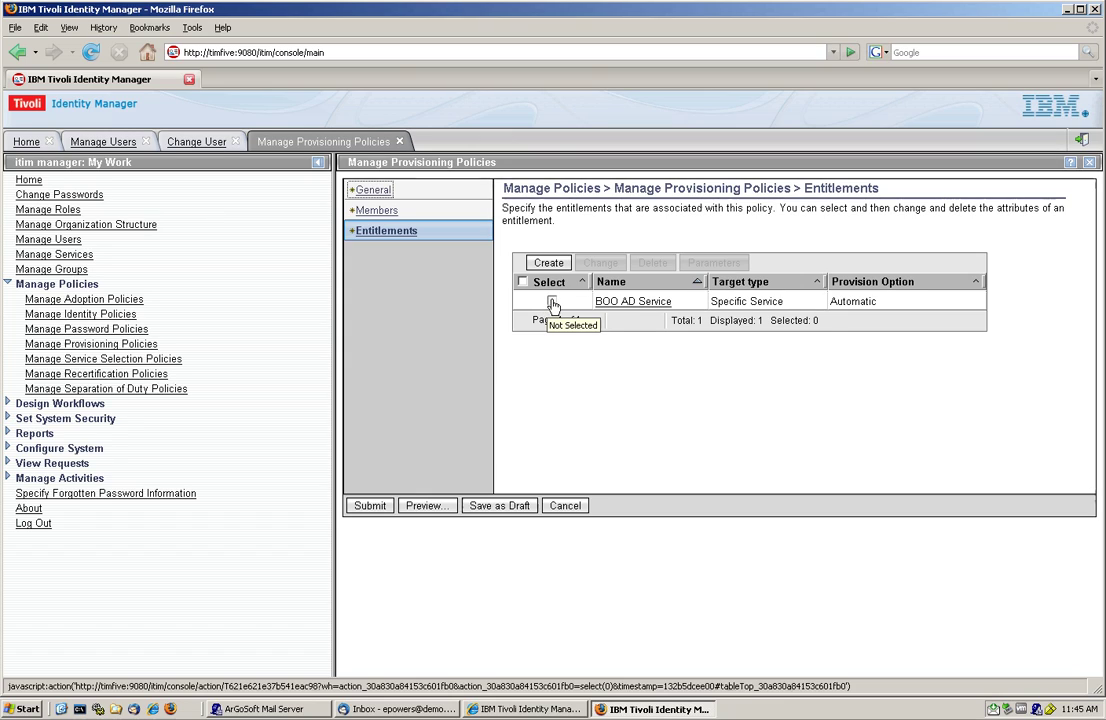
Step: Add the Group attribute from page 2 as a parameter of the BOO AD Service entitlement
left_click(553, 303)
left_click(724, 266)
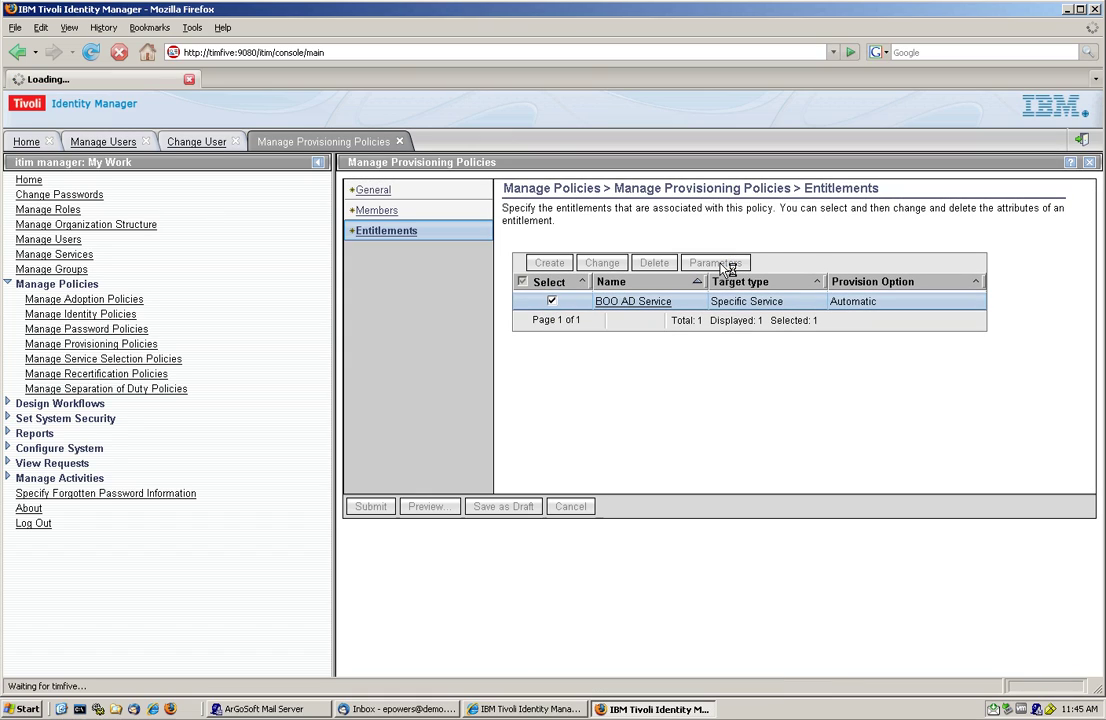
left_click(394, 256)
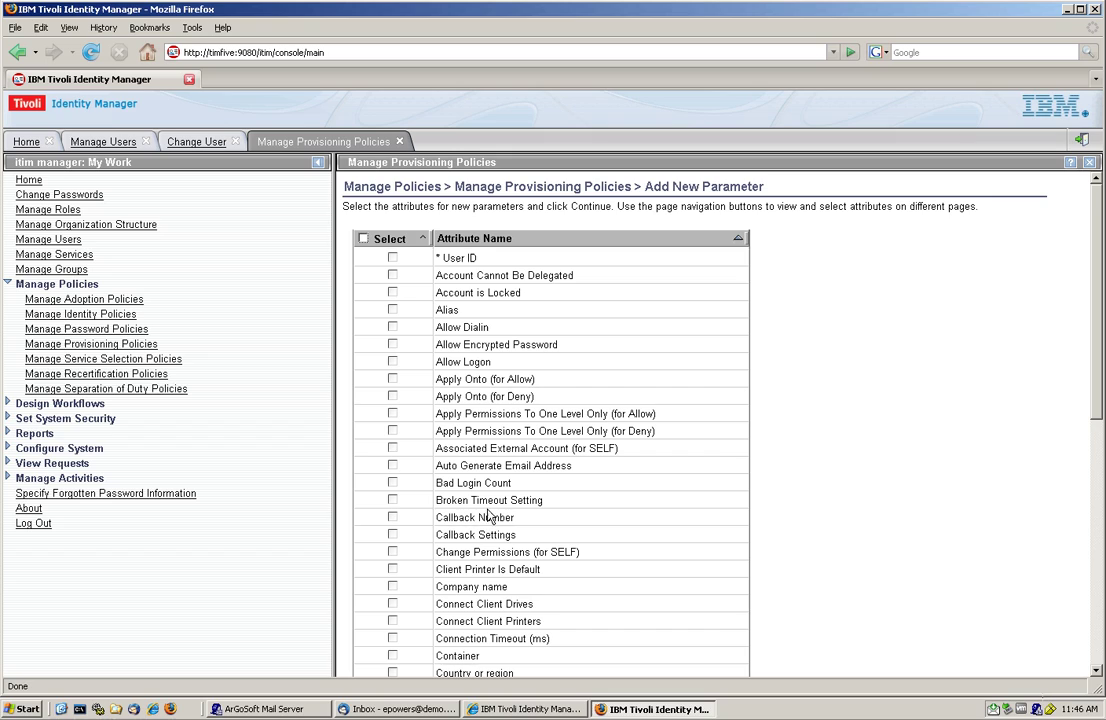
scroll(489, 537, "down", 4)
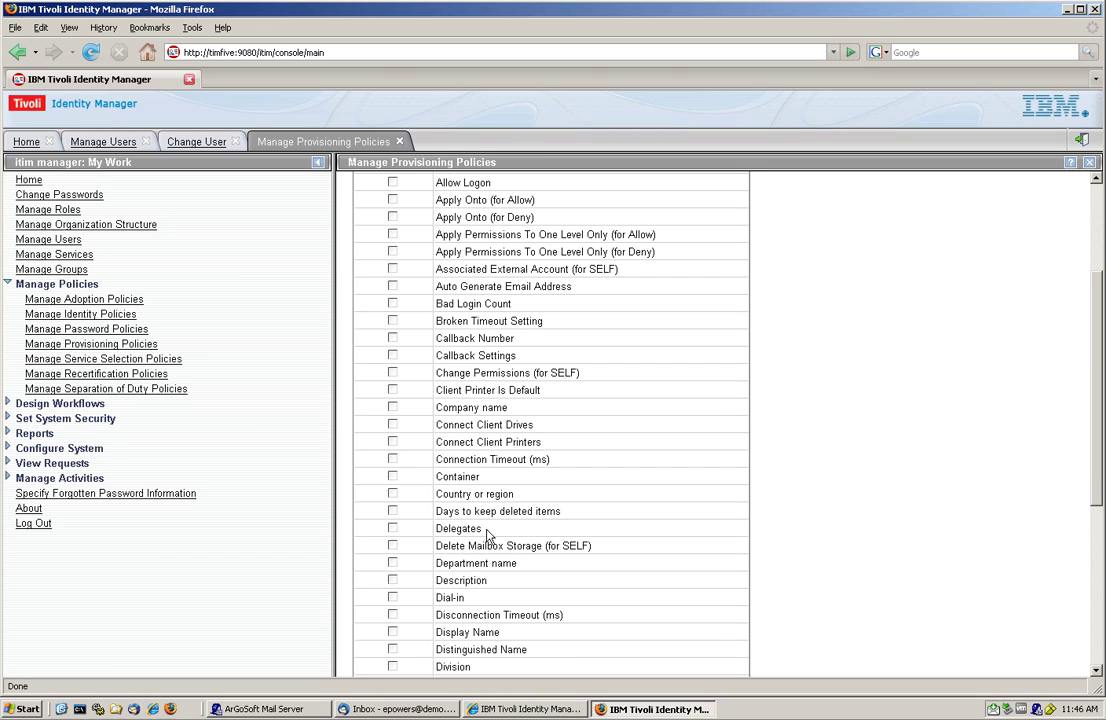
scroll(487, 537, "down", 4)
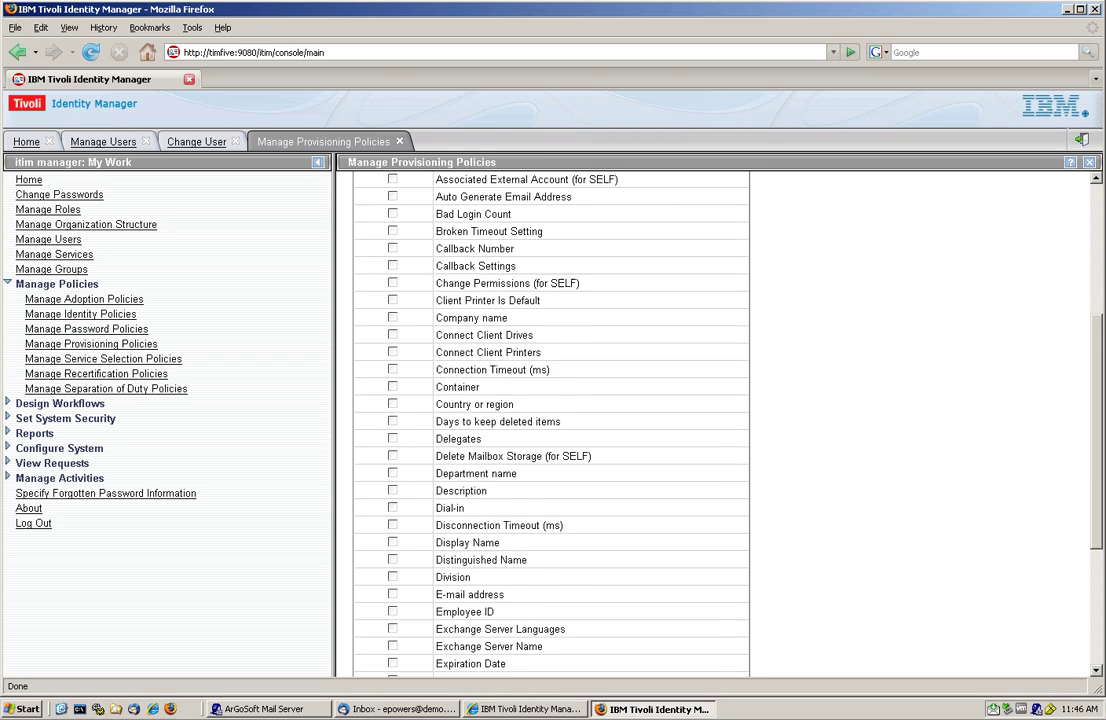
scroll(551, 423, "down", 1)
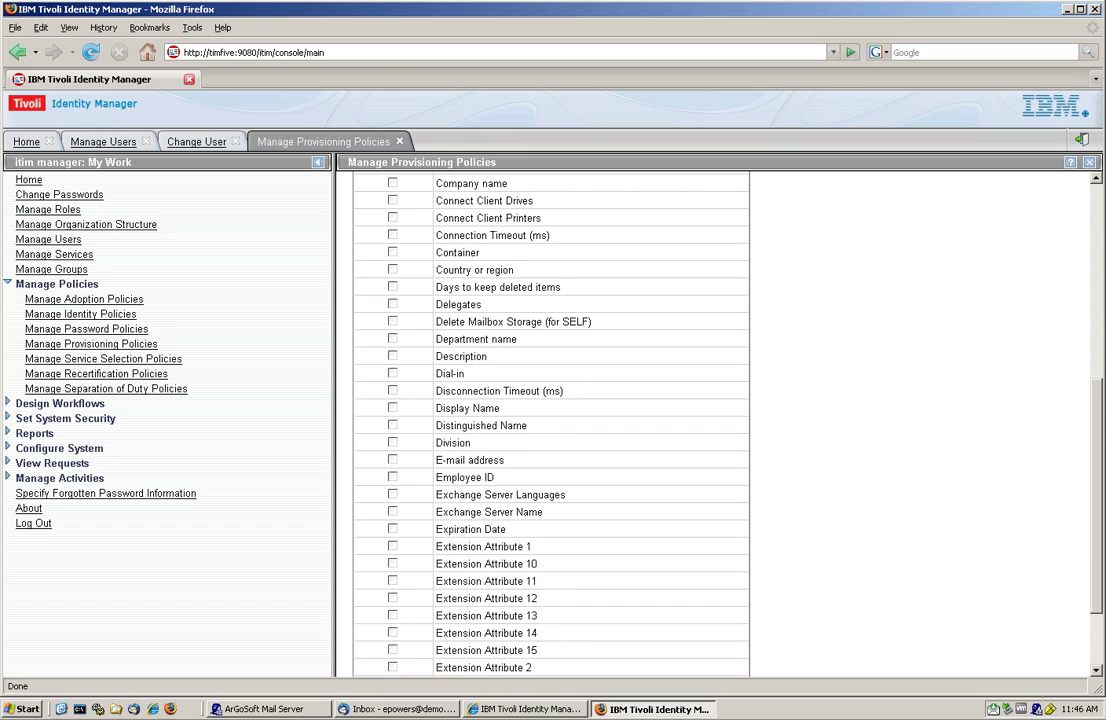
scroll(489, 560, "down", 2)
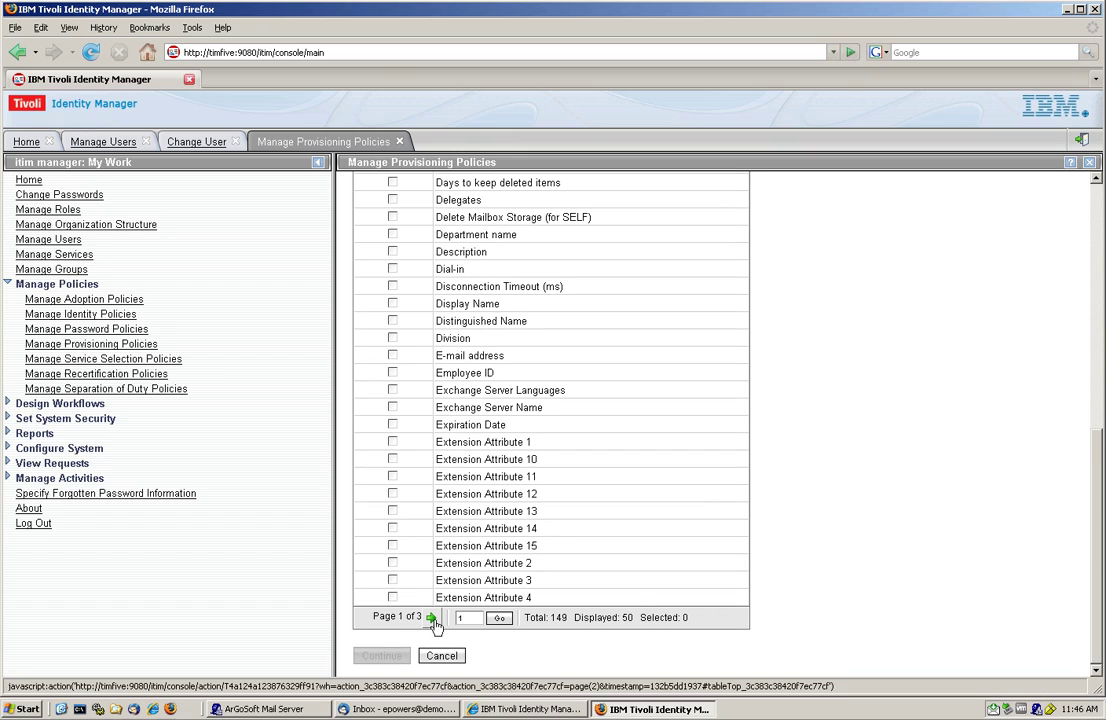
left_click(432, 619)
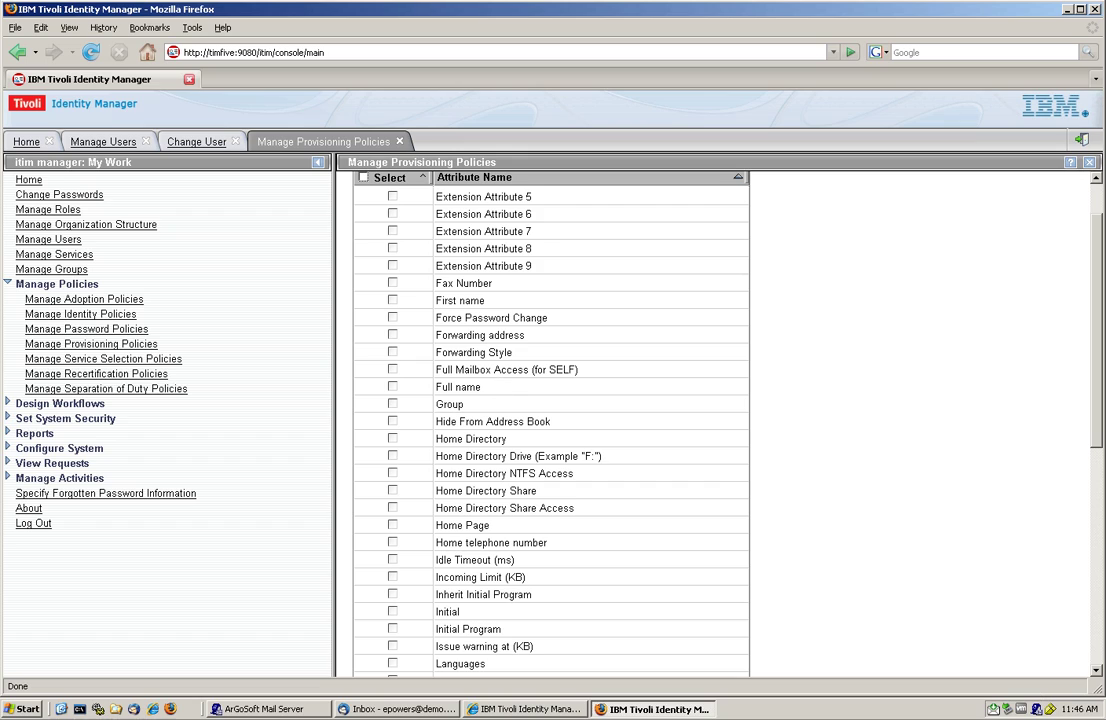
left_click(392, 404)
scroll(510, 410, "down", 10)
left_click(381, 652)
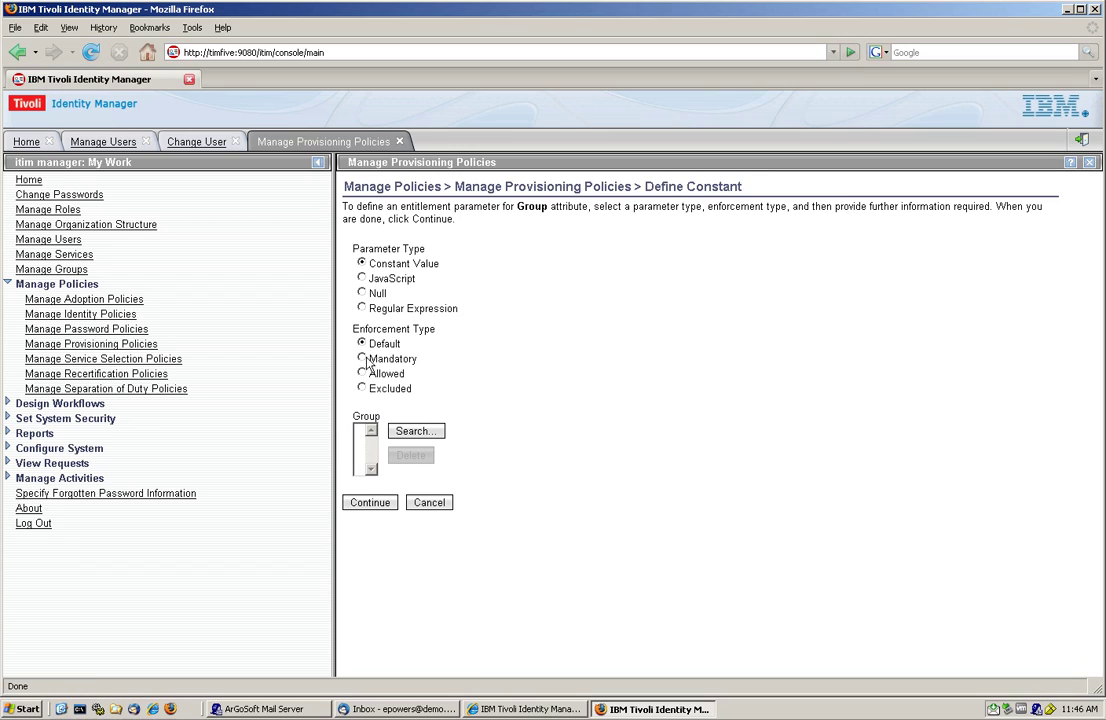
Step: Set the Group parameter to the constant Backup Operators and finish the entitlement parameters
left_click(418, 433)
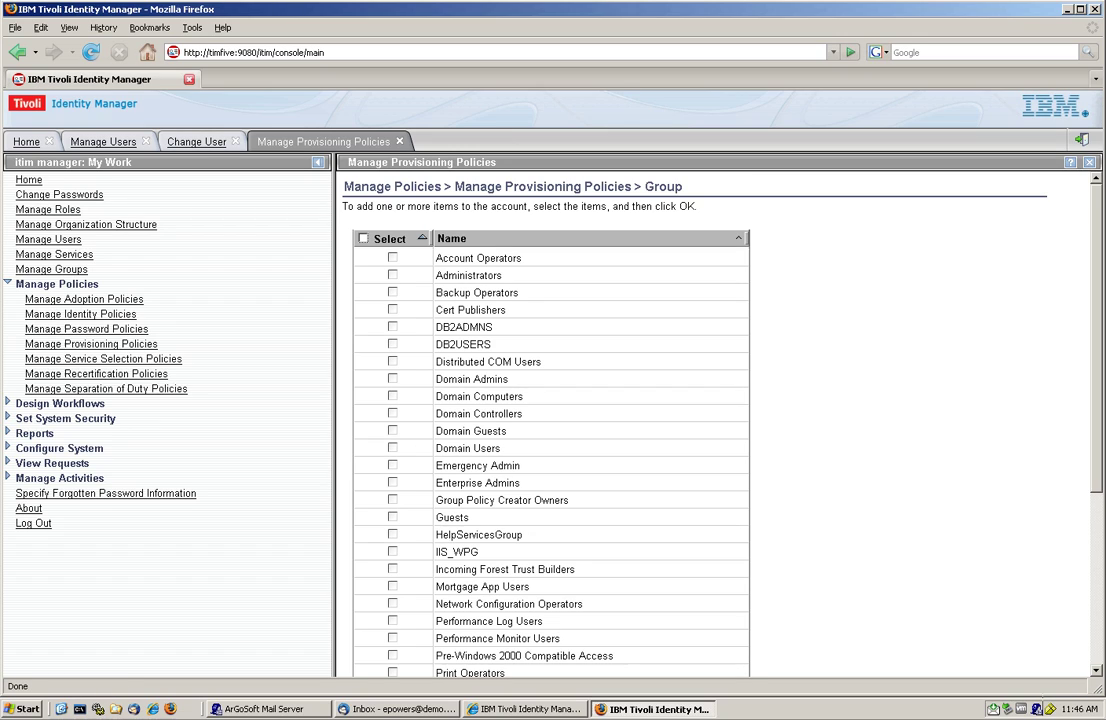
left_click(392, 293)
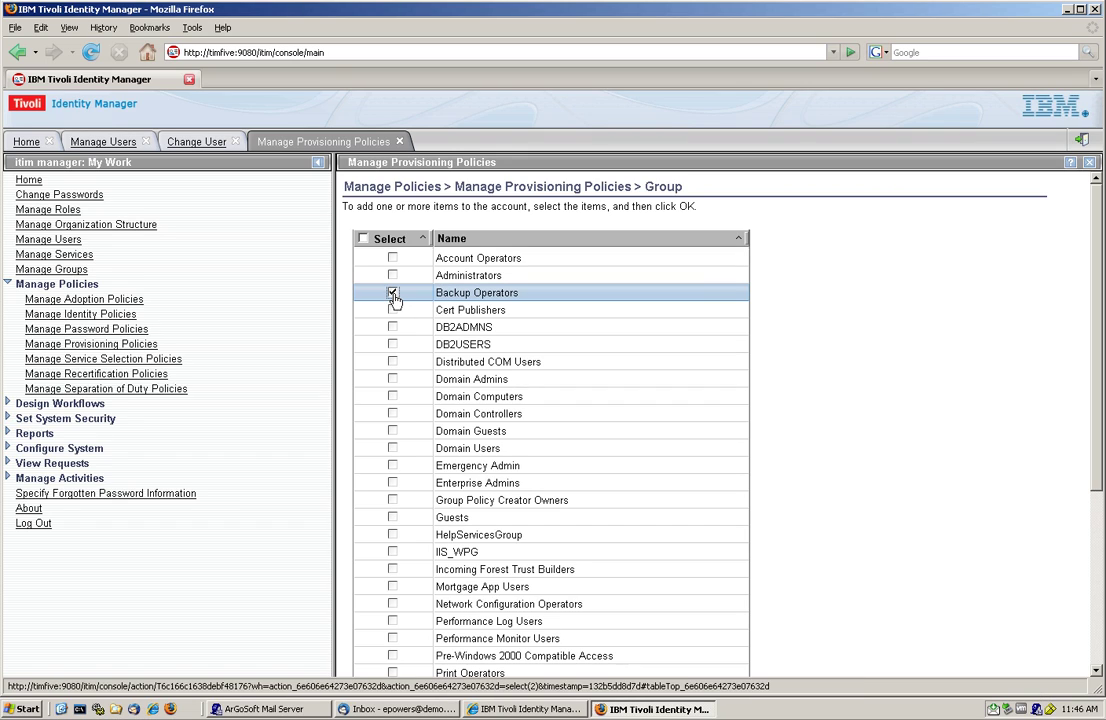
scroll(533, 318, "down", 3)
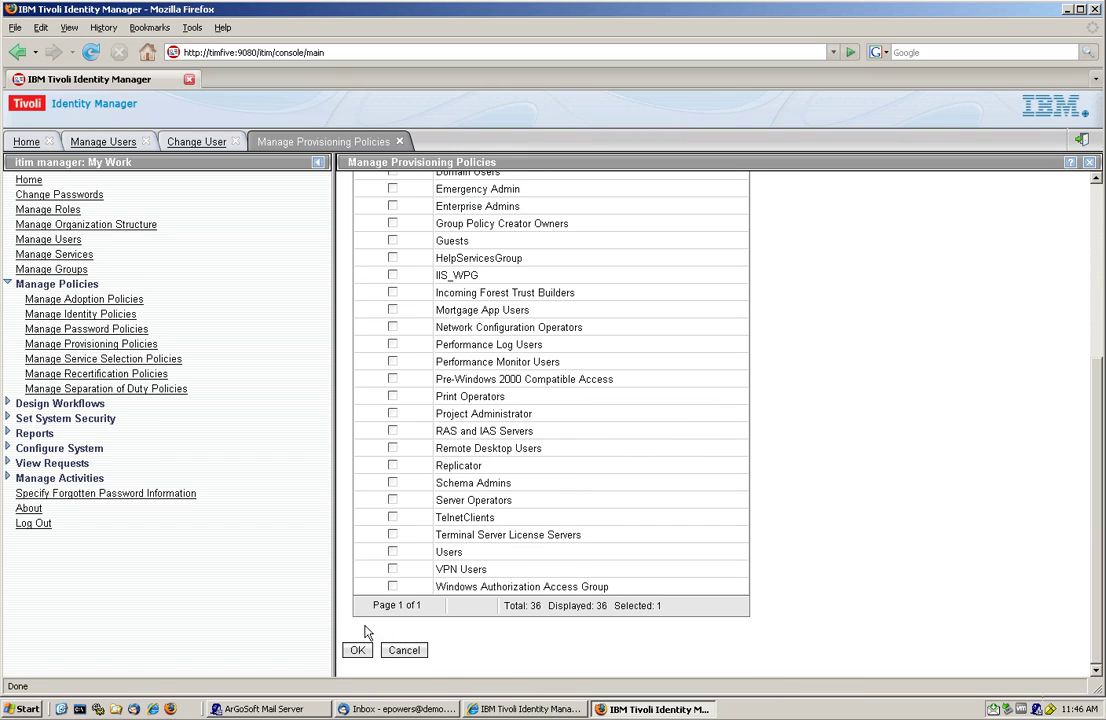
left_click(355, 650)
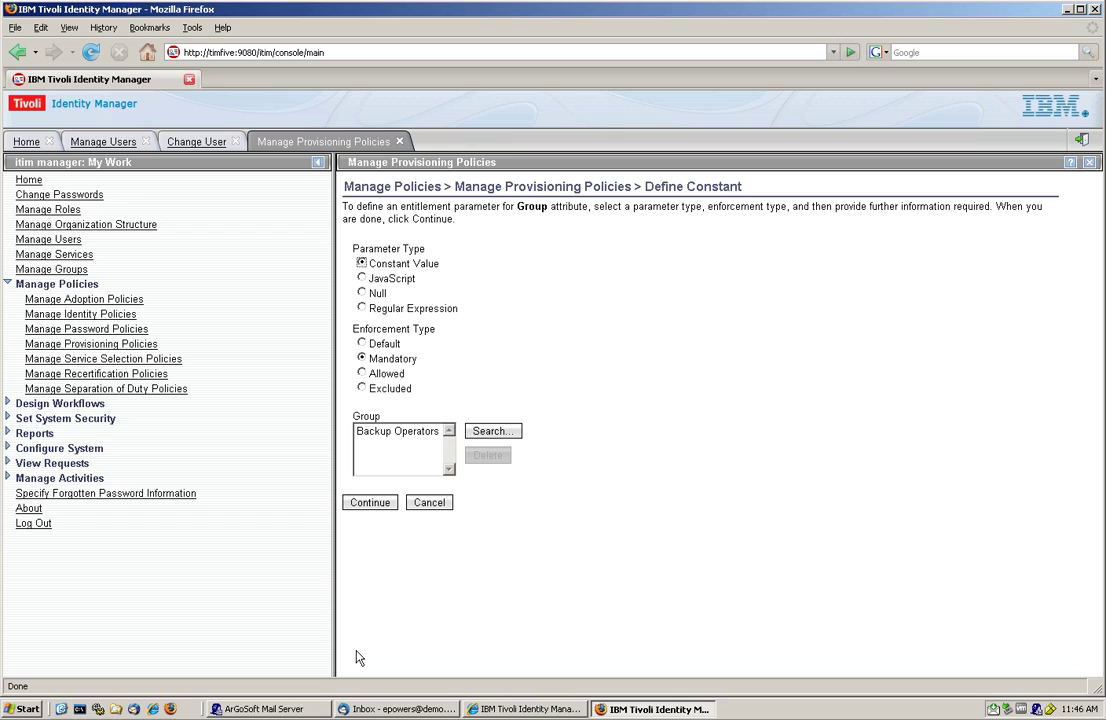
left_click(370, 505)
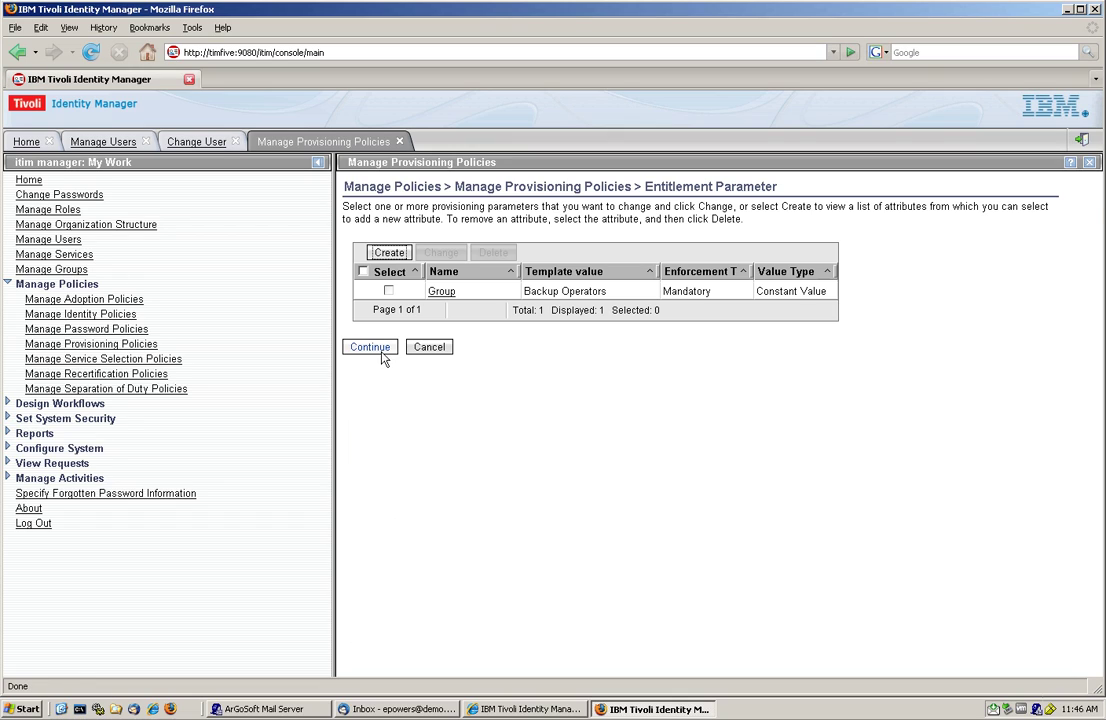
left_click(380, 348)
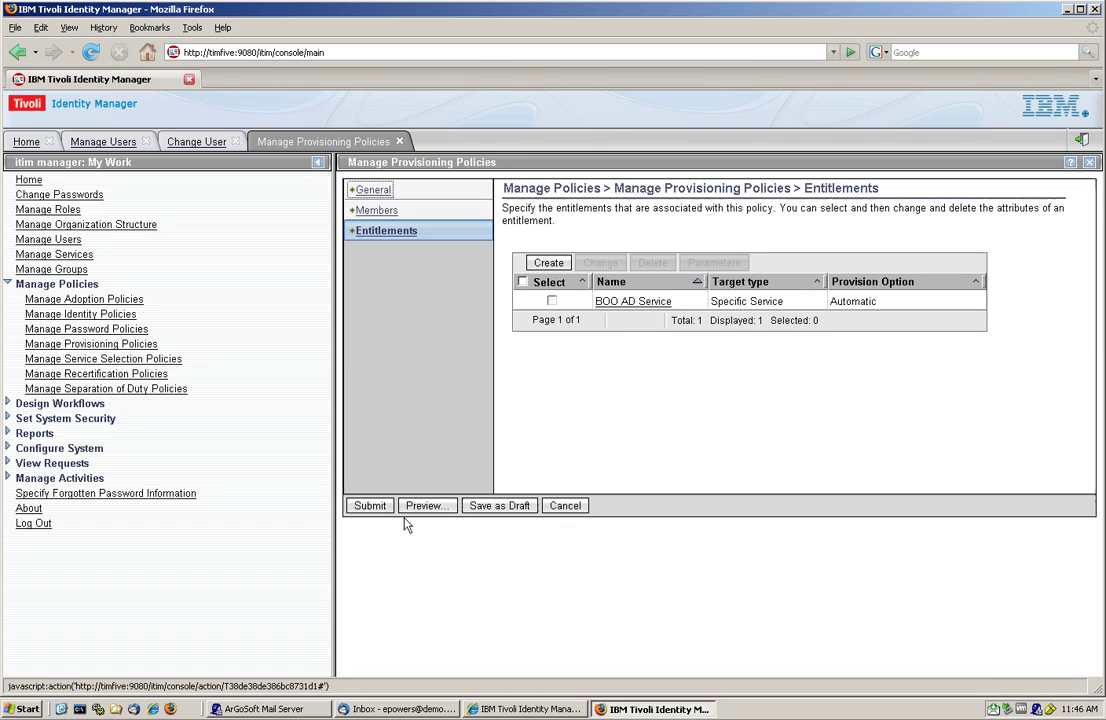
Step: Submit the Backup Operator policy to take effect immediately and return to Change User
left_click(372, 507)
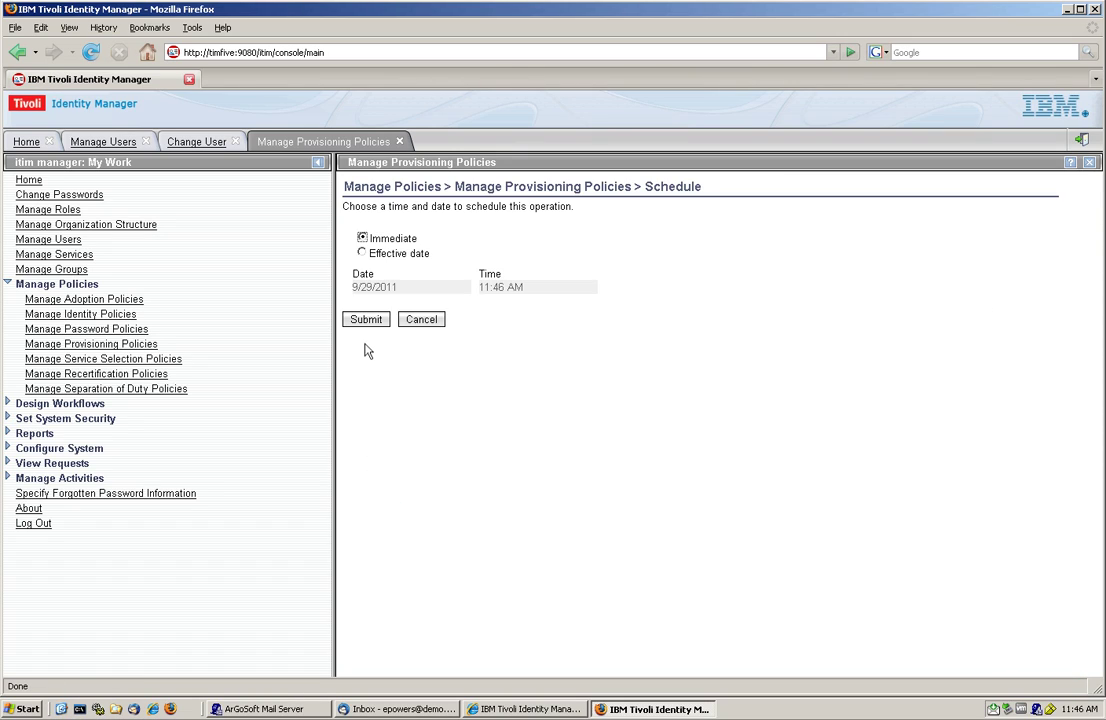
left_click(365, 320)
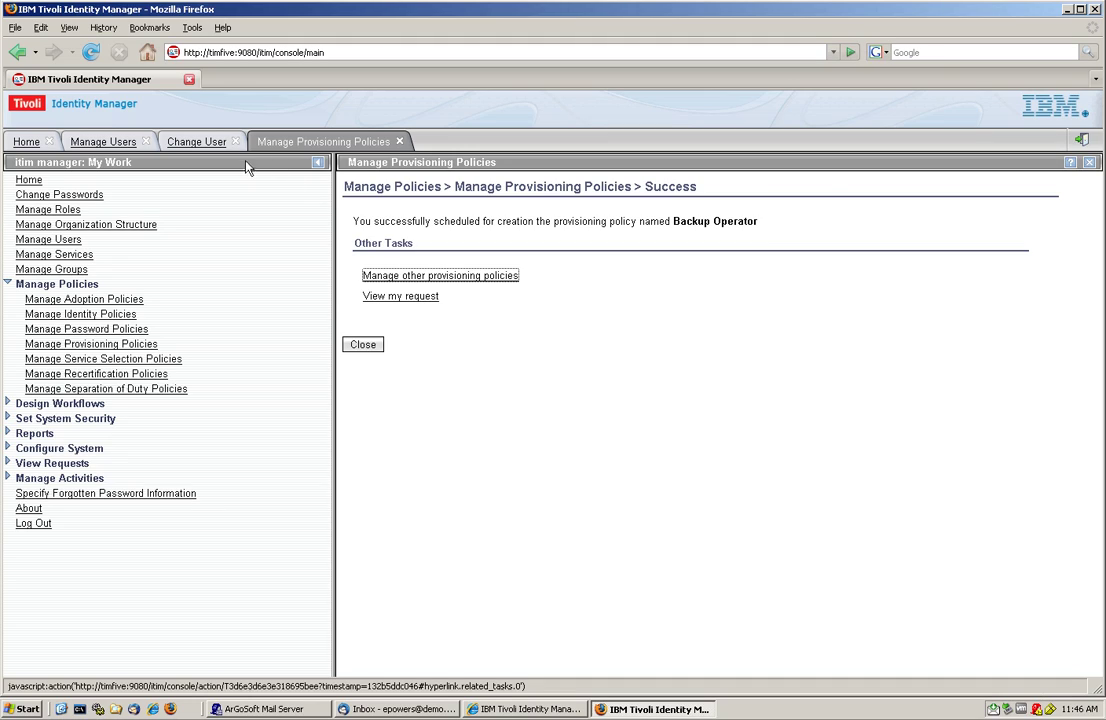
left_click(212, 142)
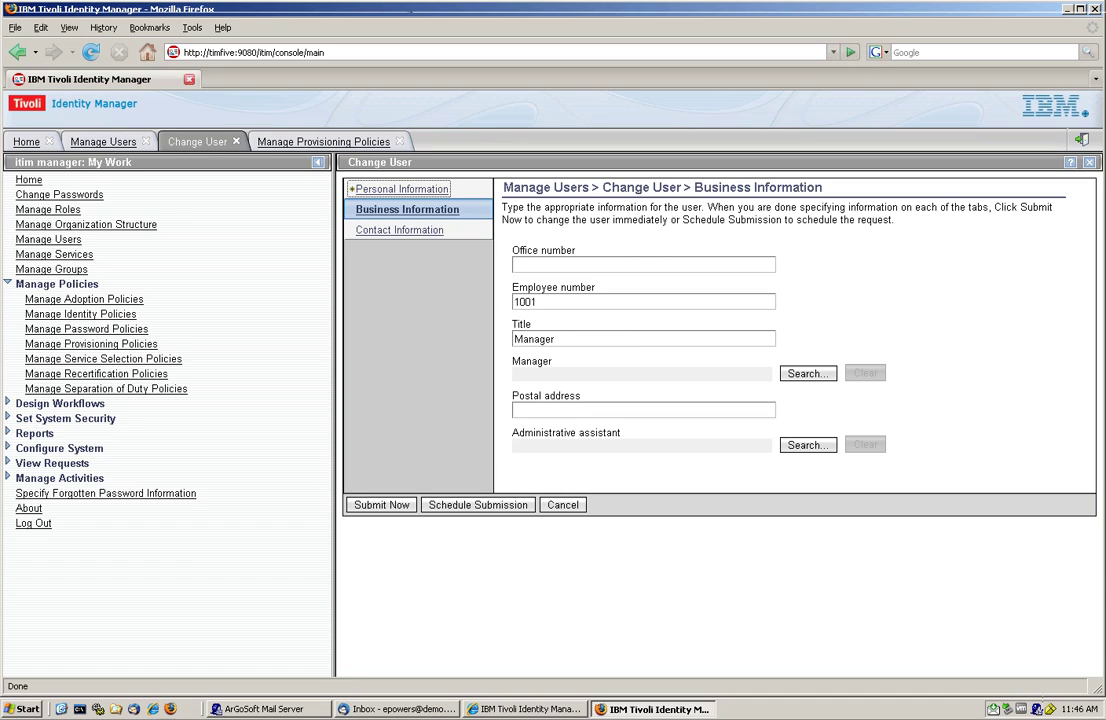
left_click(1067, 10)
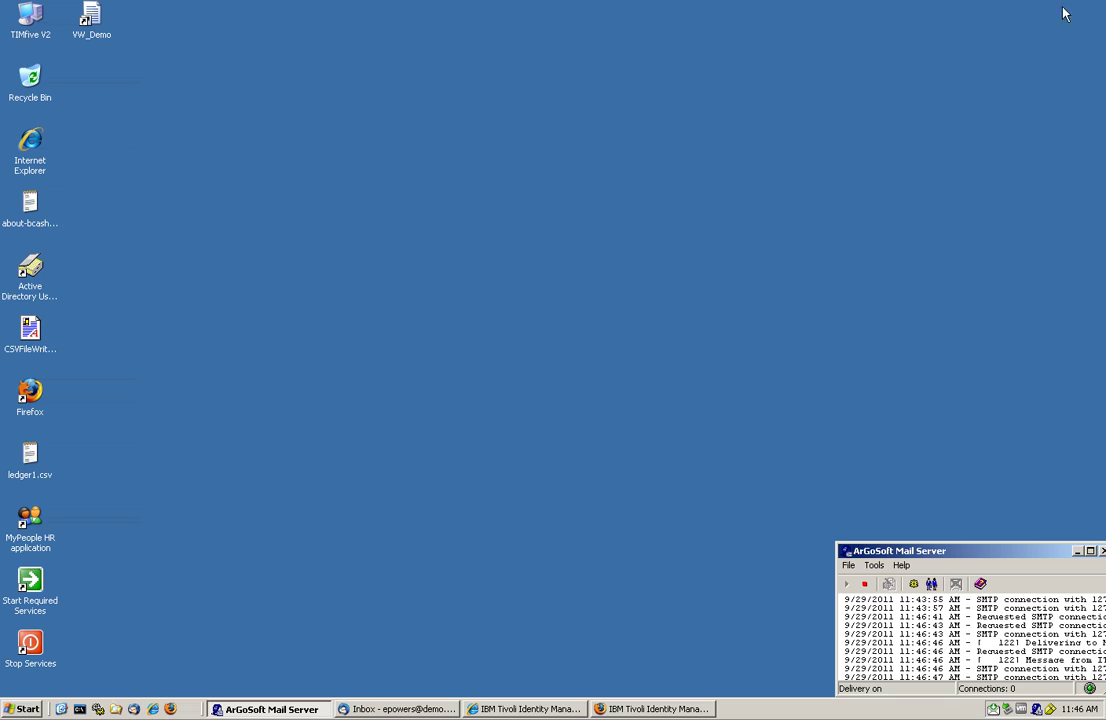
double_click(31, 268)
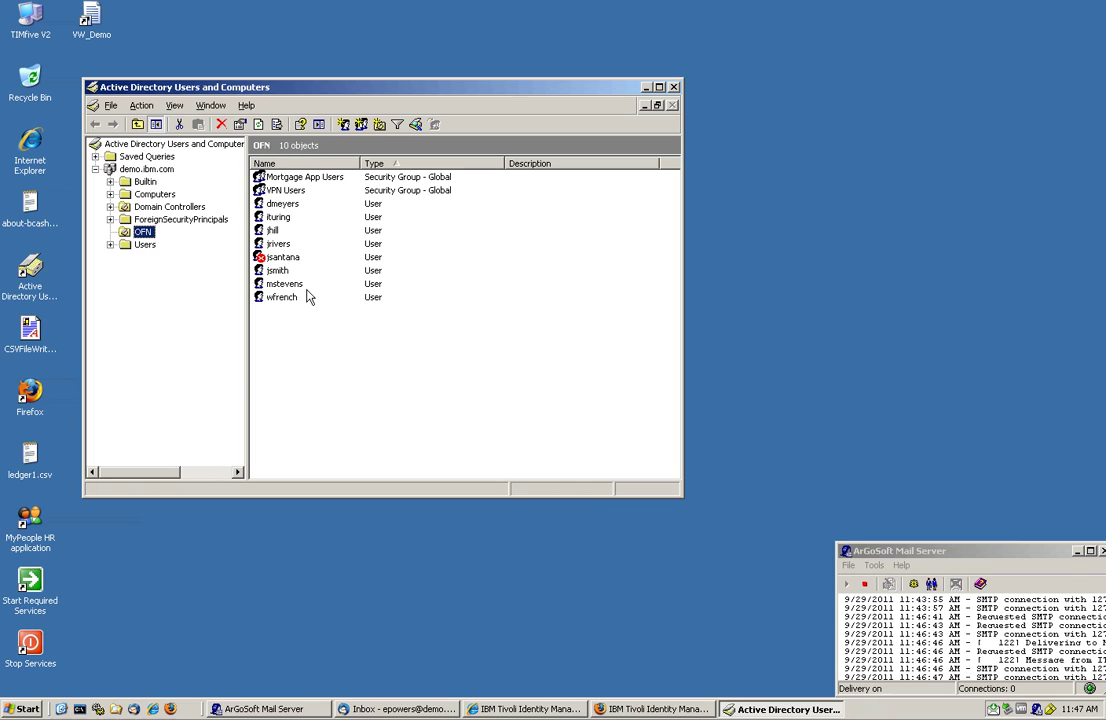
left_click(674, 88)
left_click(634, 710)
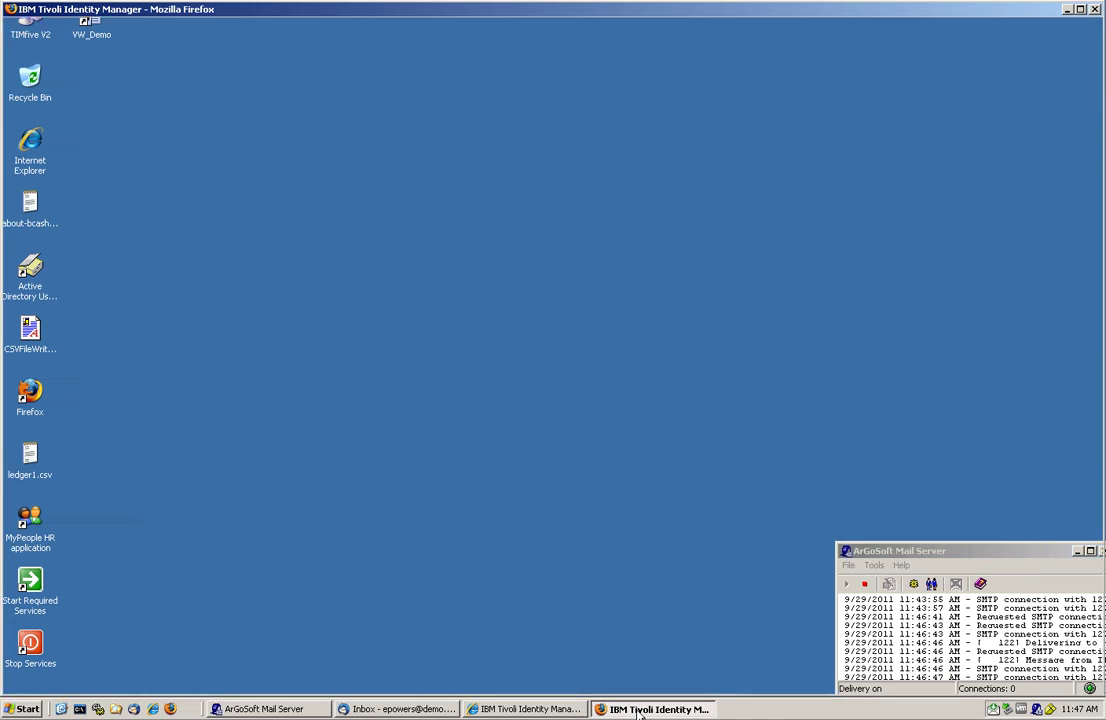
Step: Change the user's title from Manager to Executive, submit it, and view the request status
double_click(553, 339)
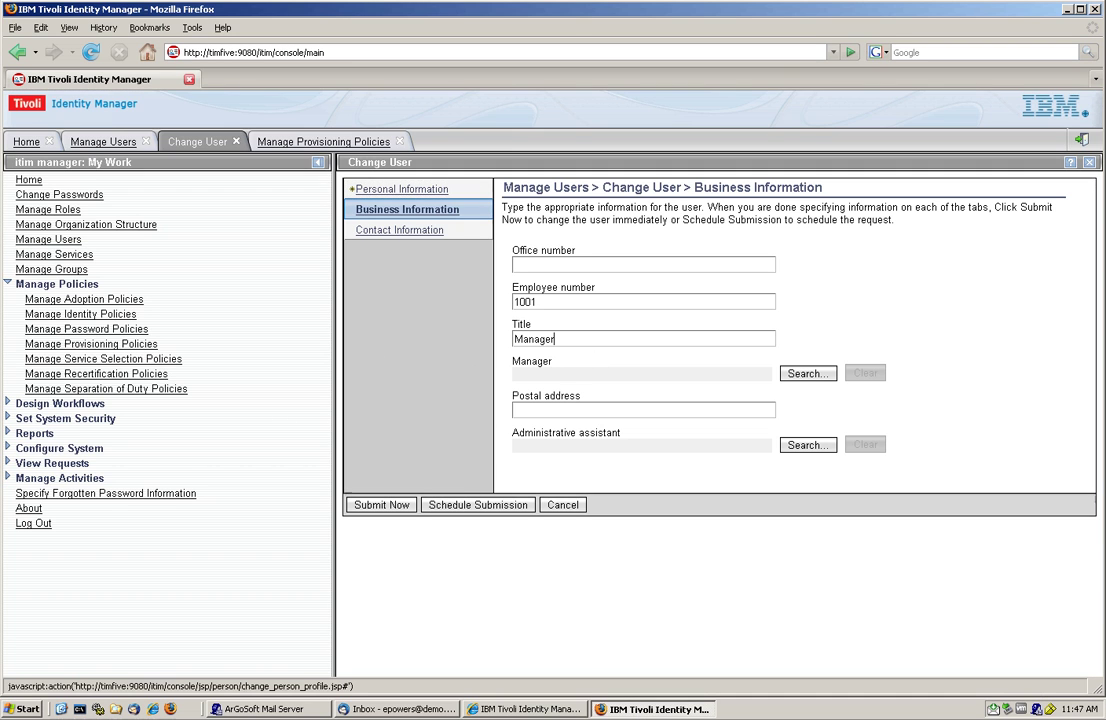
type("Ex")
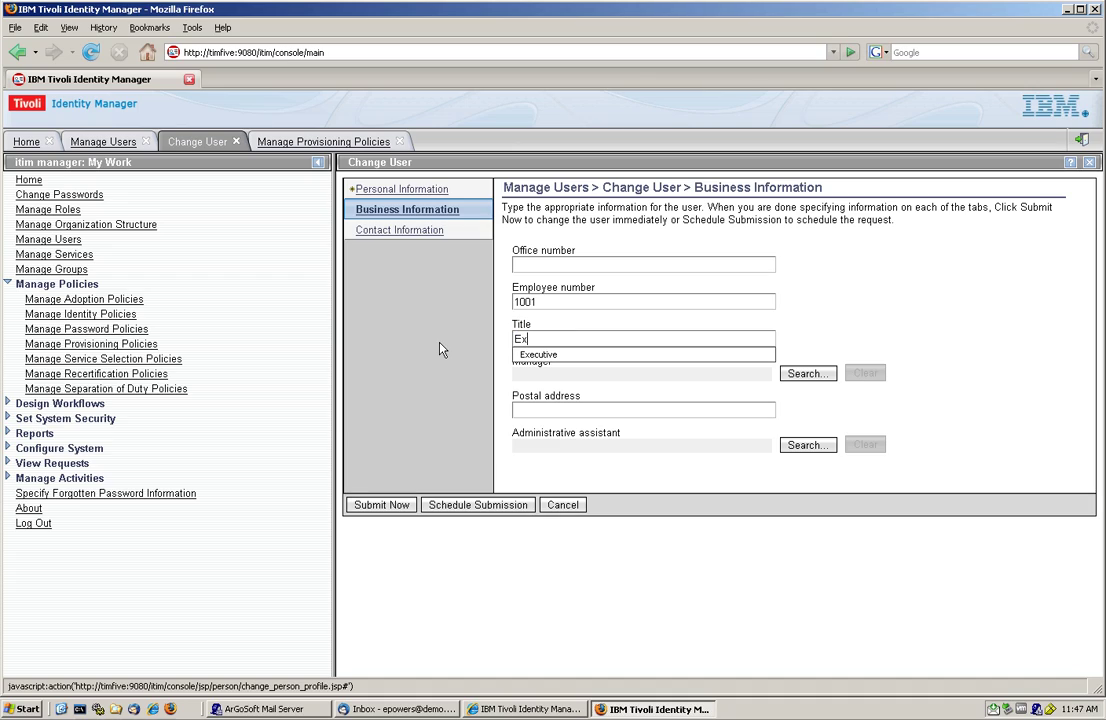
type("ecutive")
left_click(472, 462)
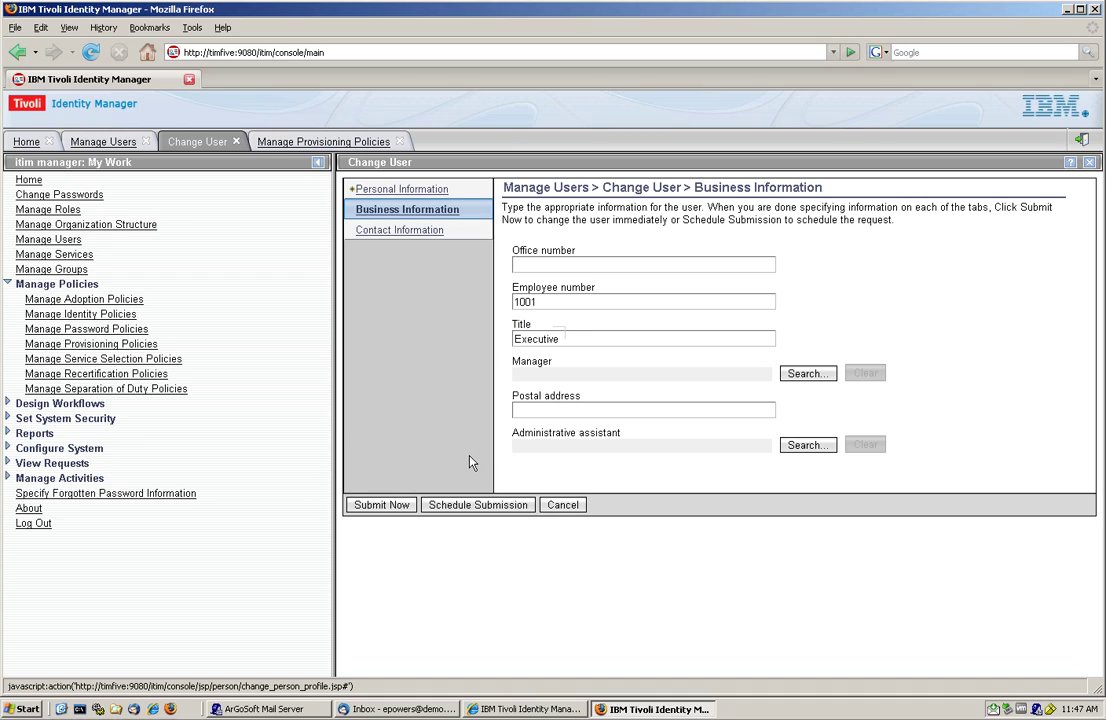
left_click(381, 505)
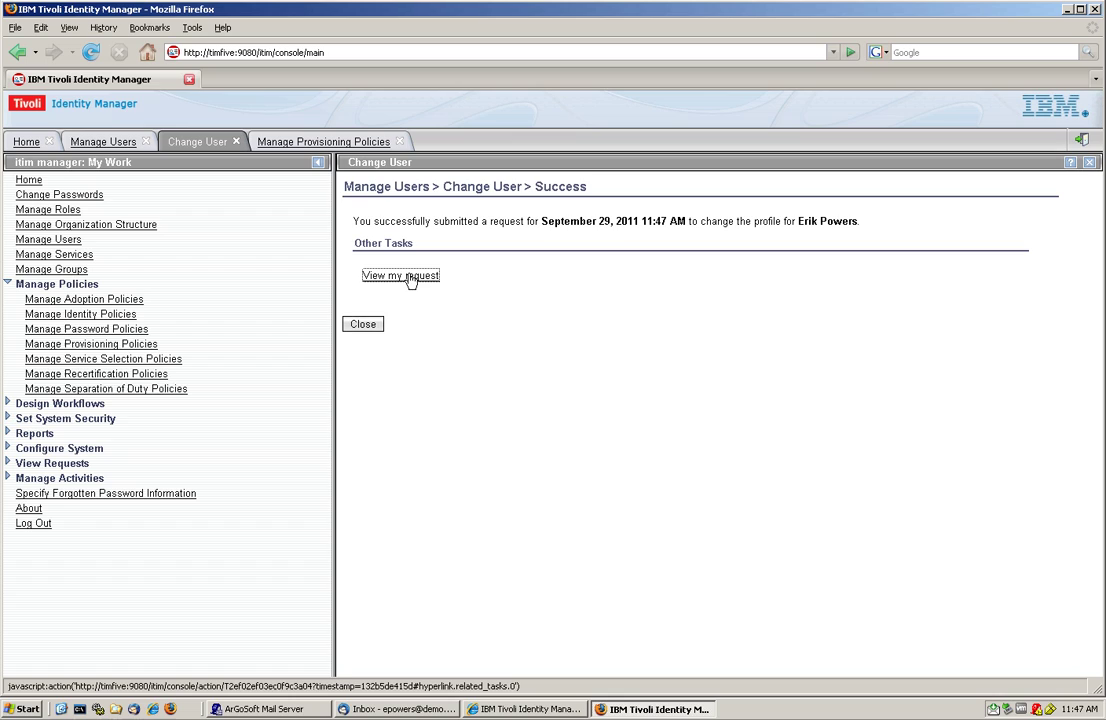
left_click(408, 276)
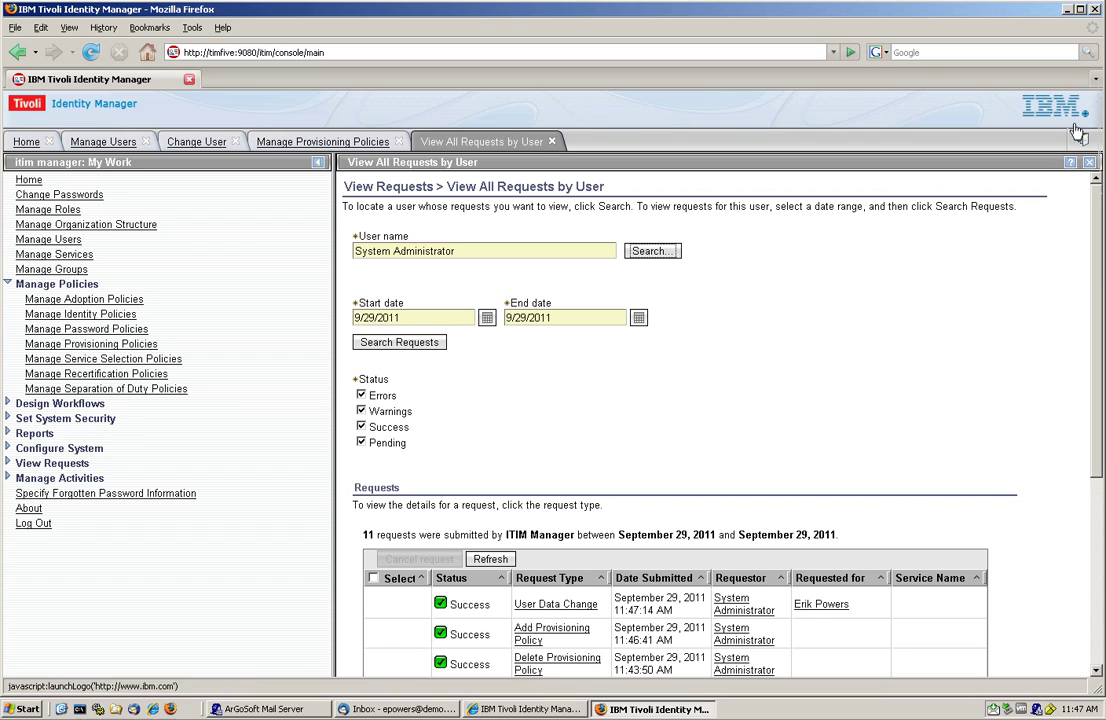
Step: In Active Directory Users and Computers, verify the OFN user is in Backup Operators, then minimize it
left_click(1066, 10)
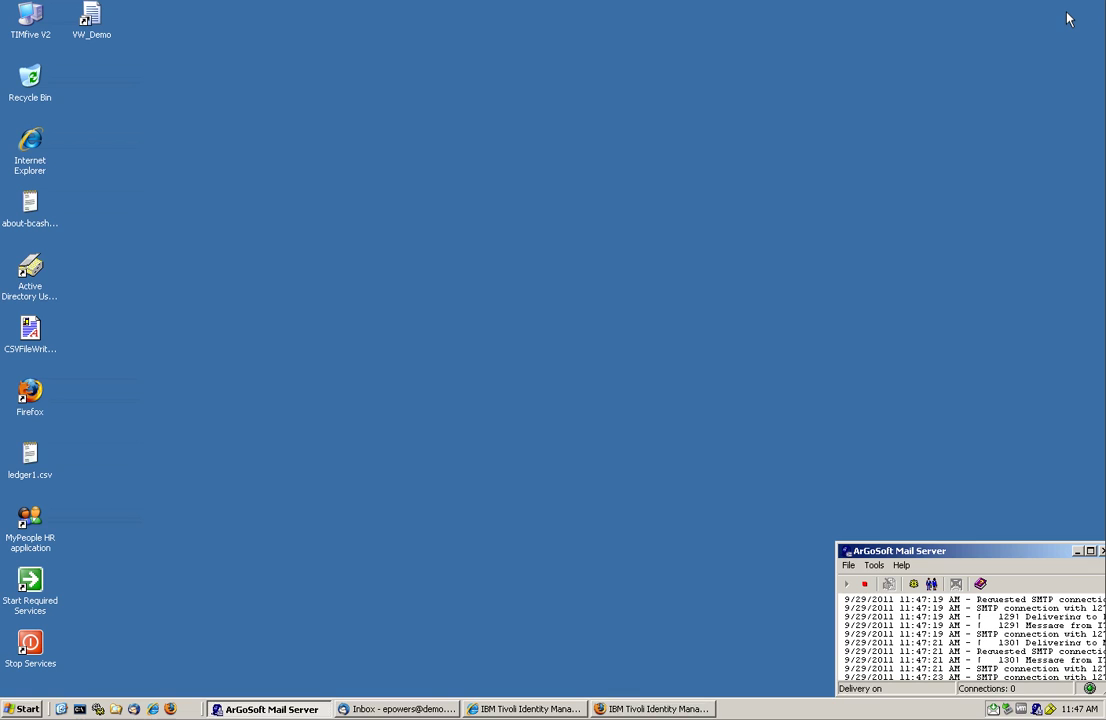
left_click(41, 271)
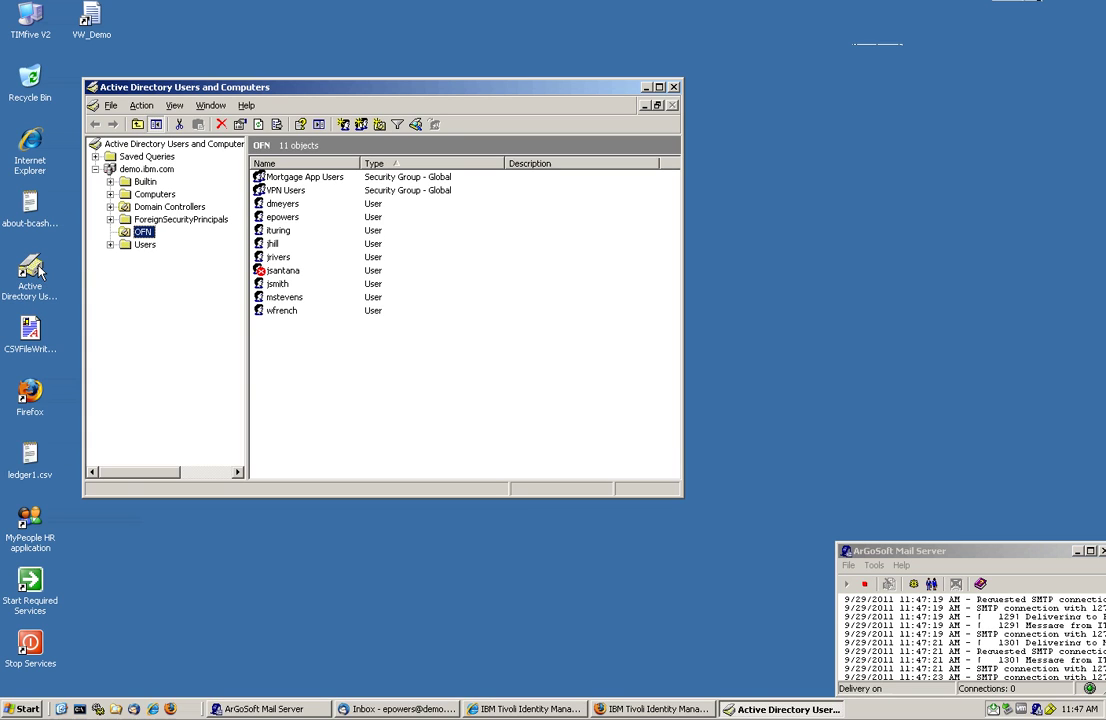
left_click(283, 217)
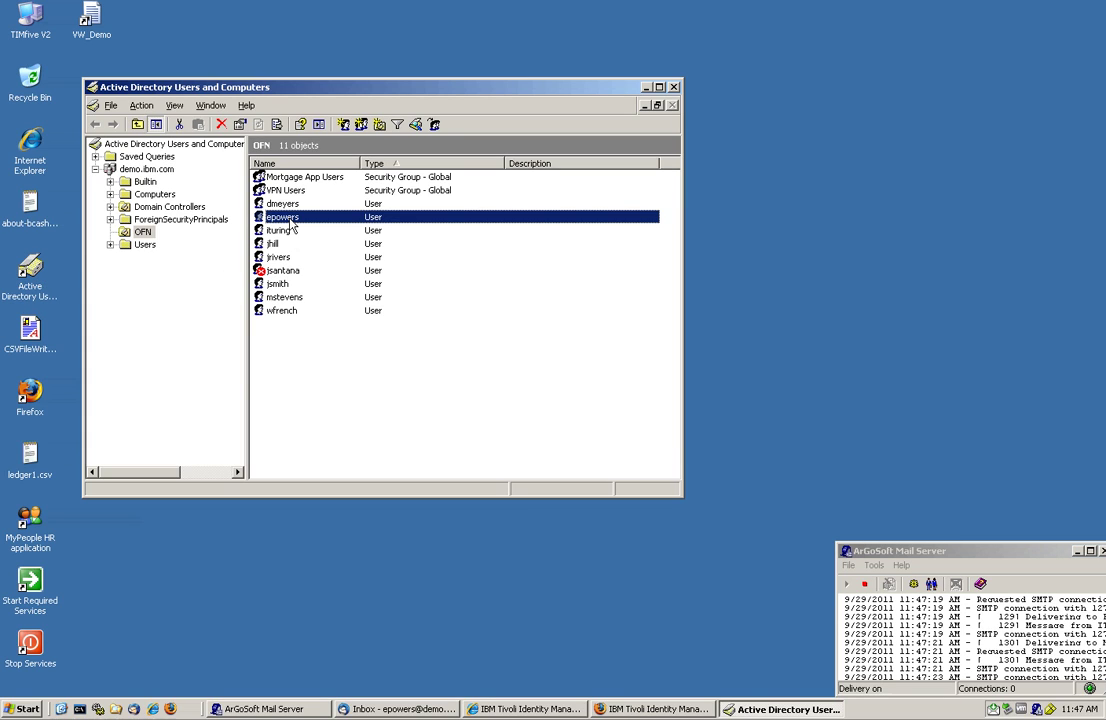
double_click(291, 222)
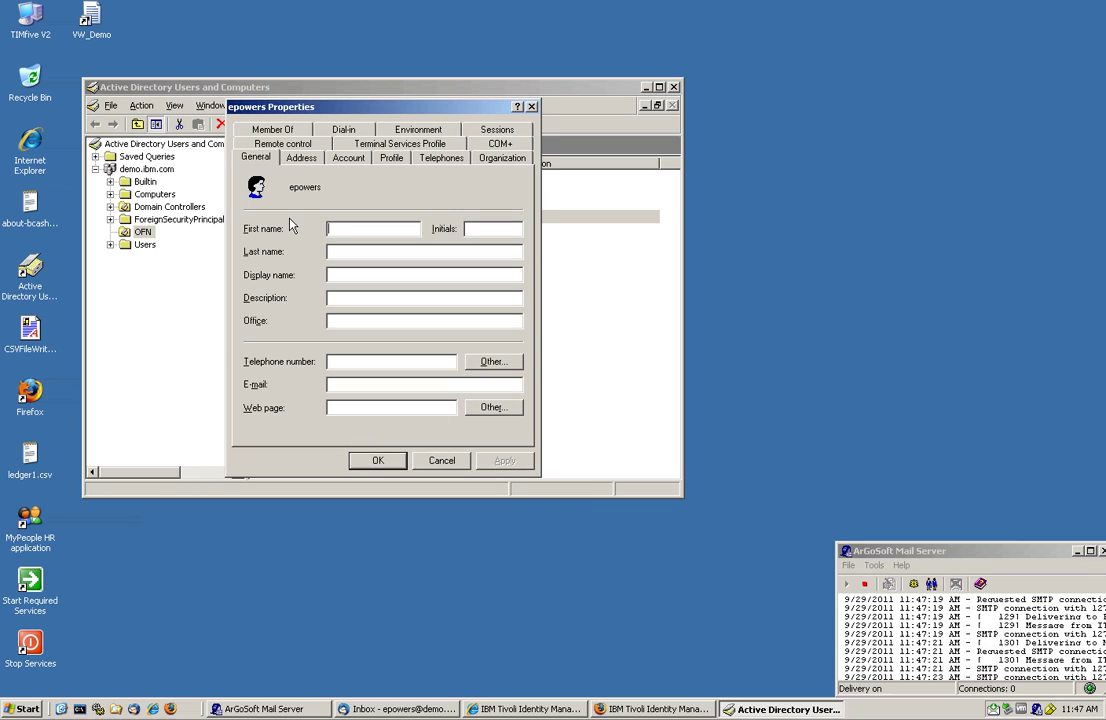
left_click(290, 123)
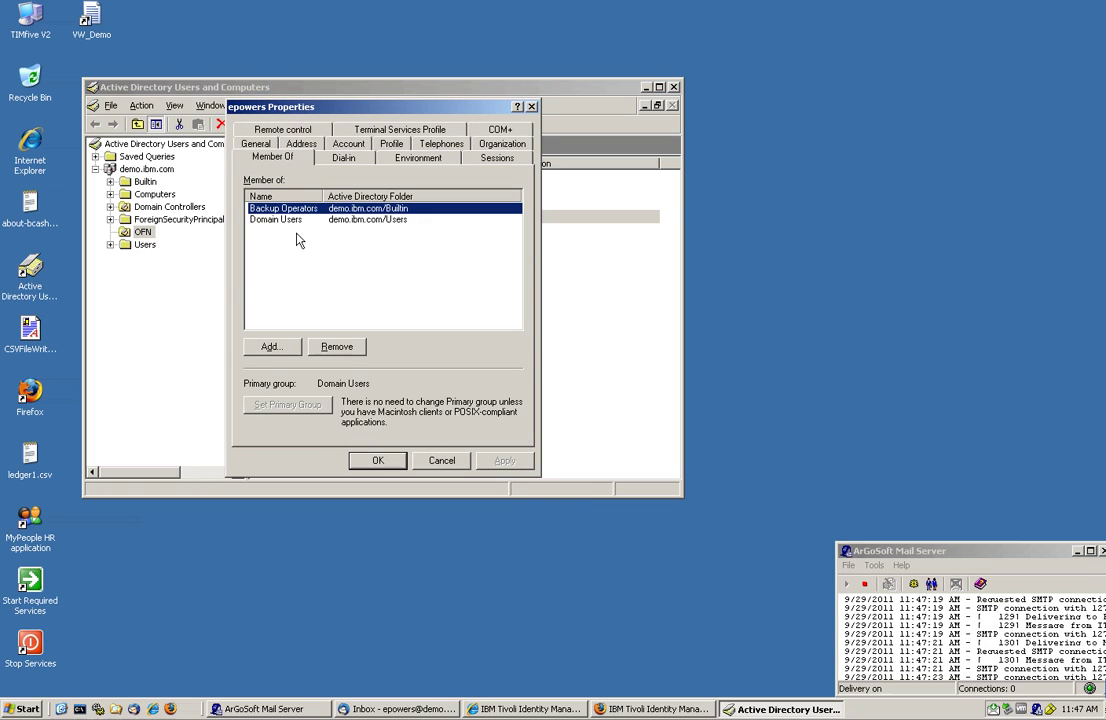
left_click(441, 462)
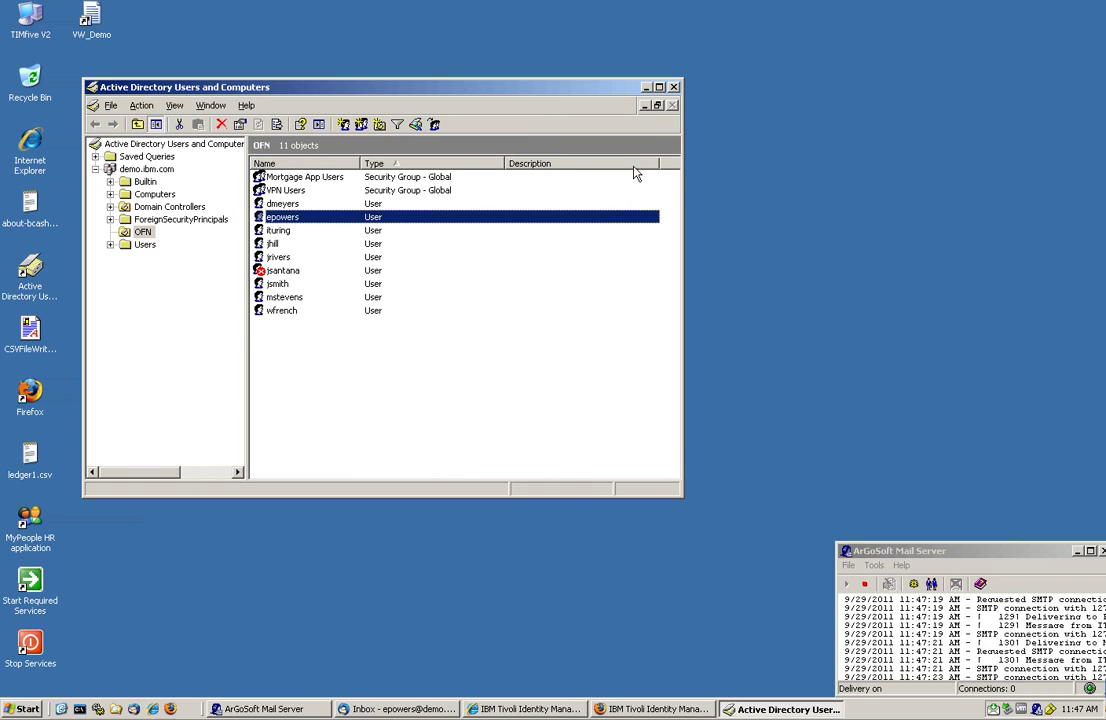
left_click(645, 88)
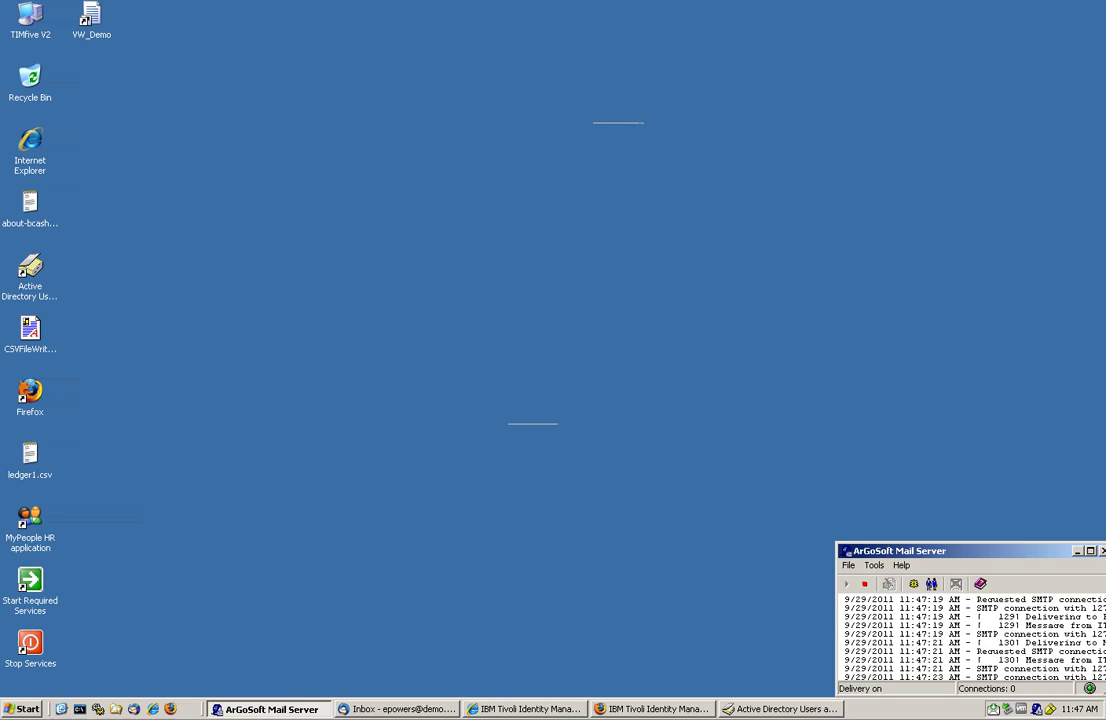
Step: Restore the Identity Manager browser and close all work pages except Home
left_click(638, 710)
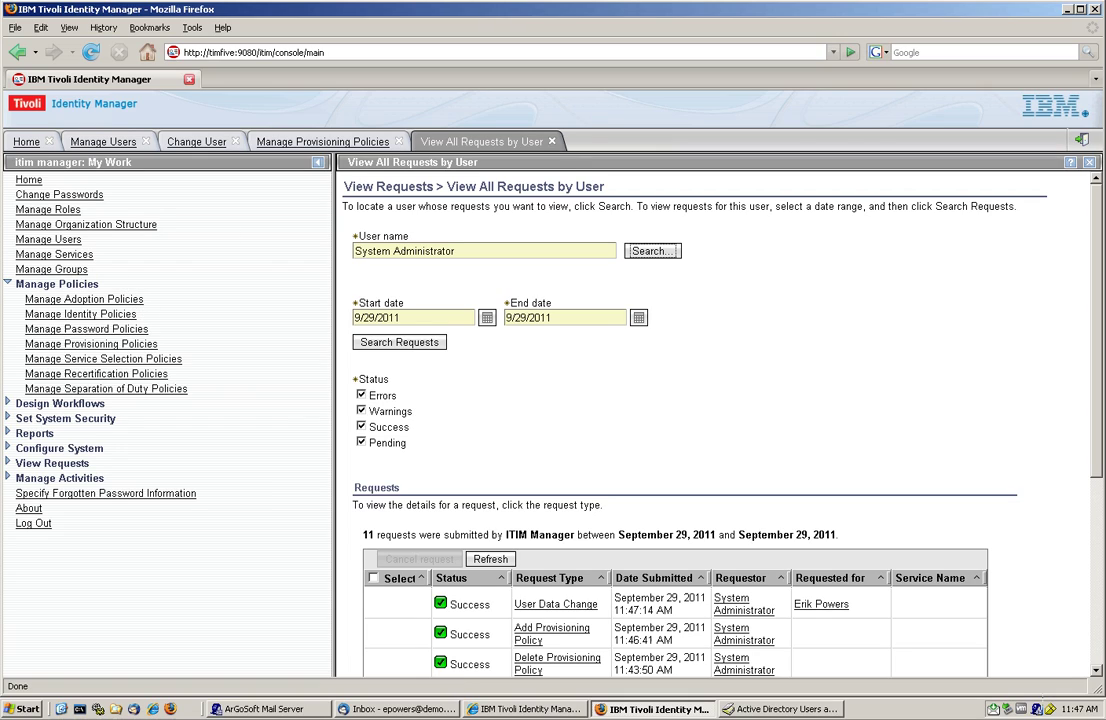
left_click(551, 141)
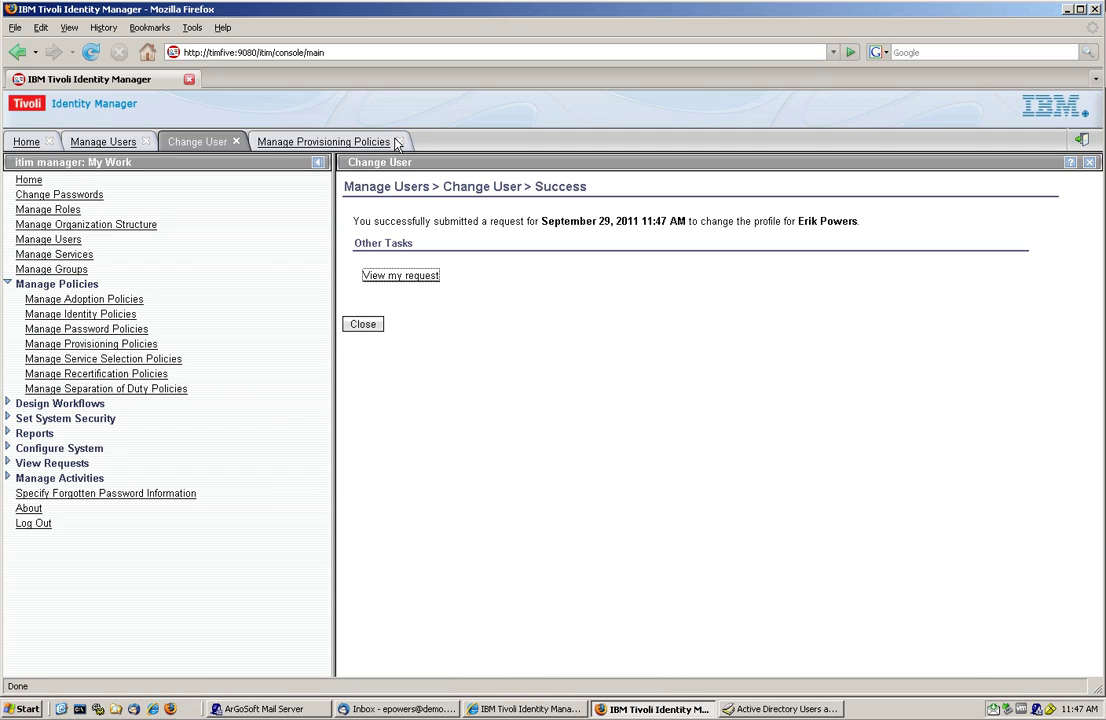
left_click(398, 141)
left_click(236, 141)
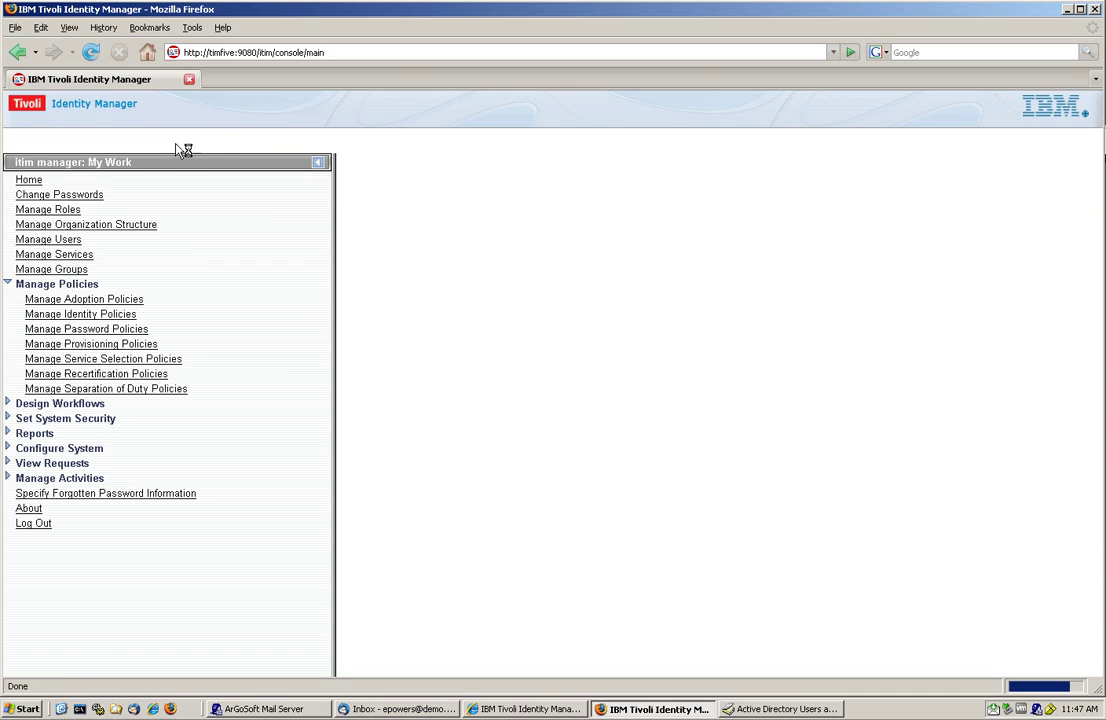
left_click(150, 141)
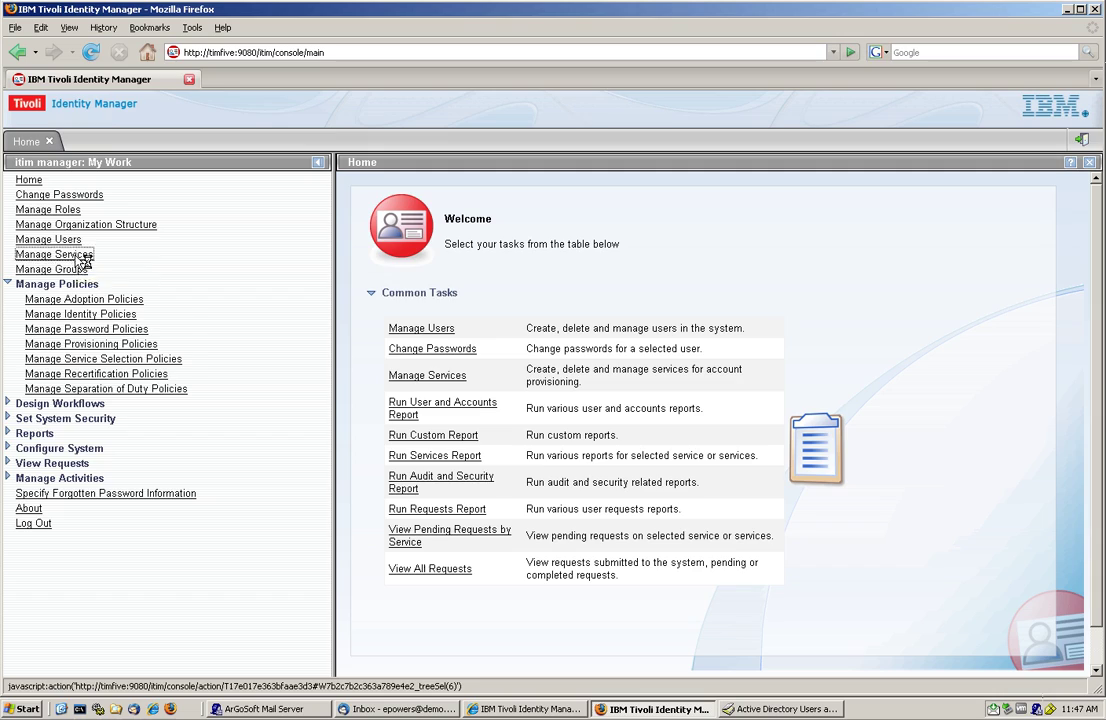
Step: Search services for 'BOO A' and bring up BOO AD Service's task list
left_click(60, 254)
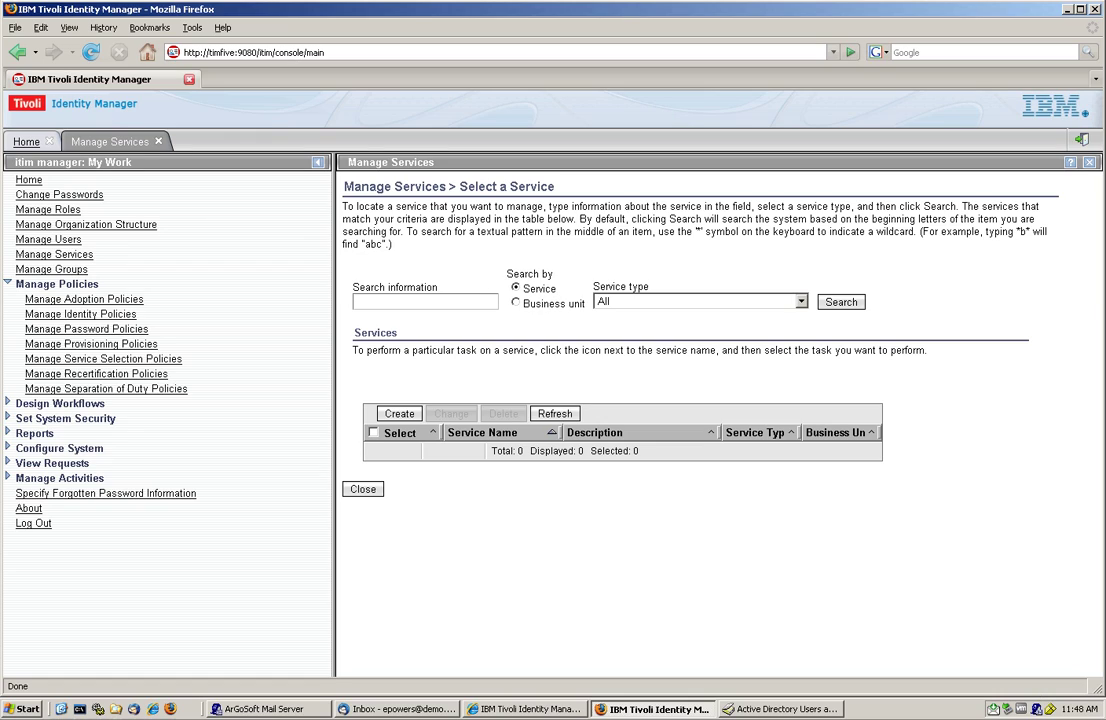
type("BOO")
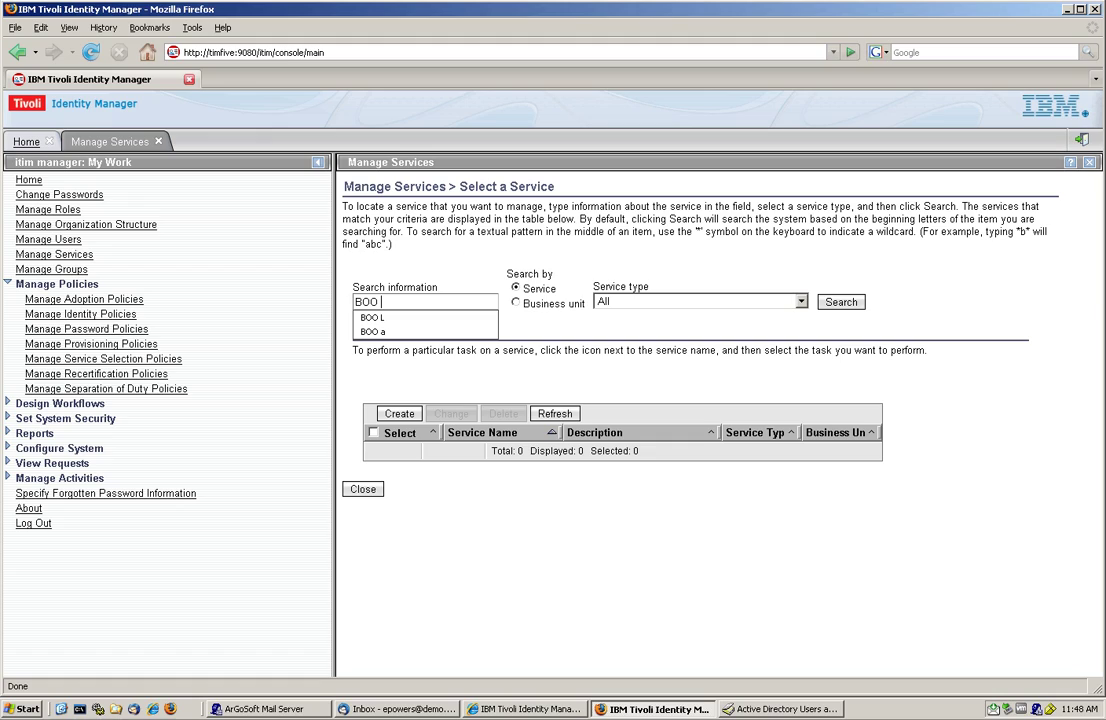
type(" A")
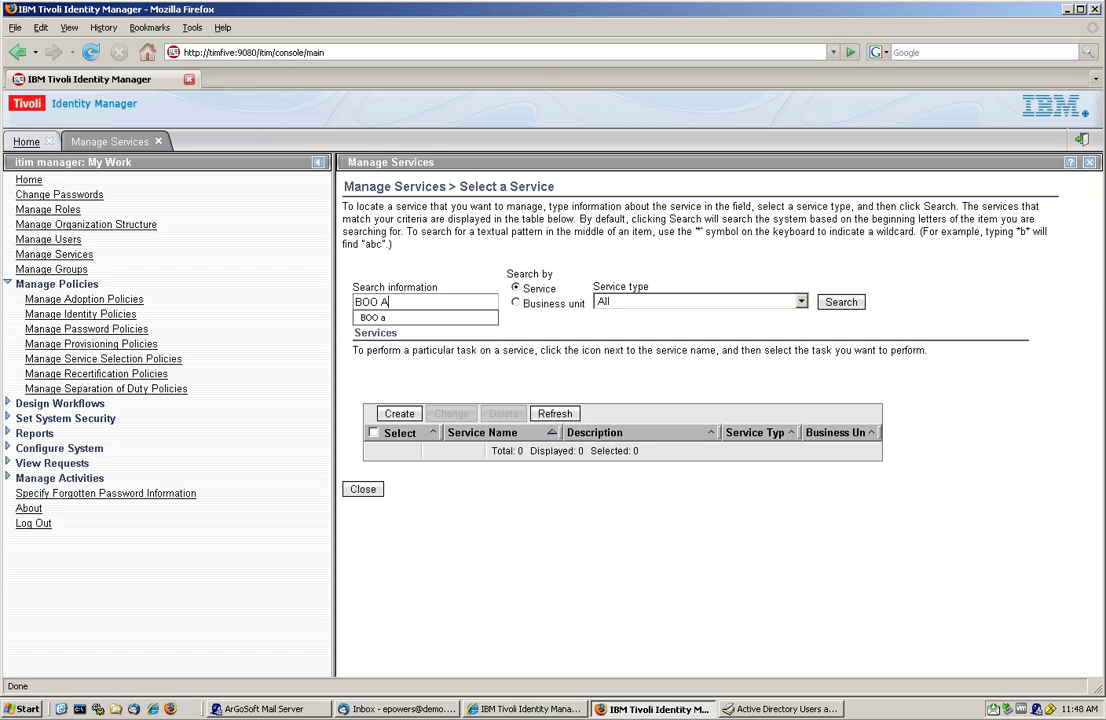
left_click(830, 302)
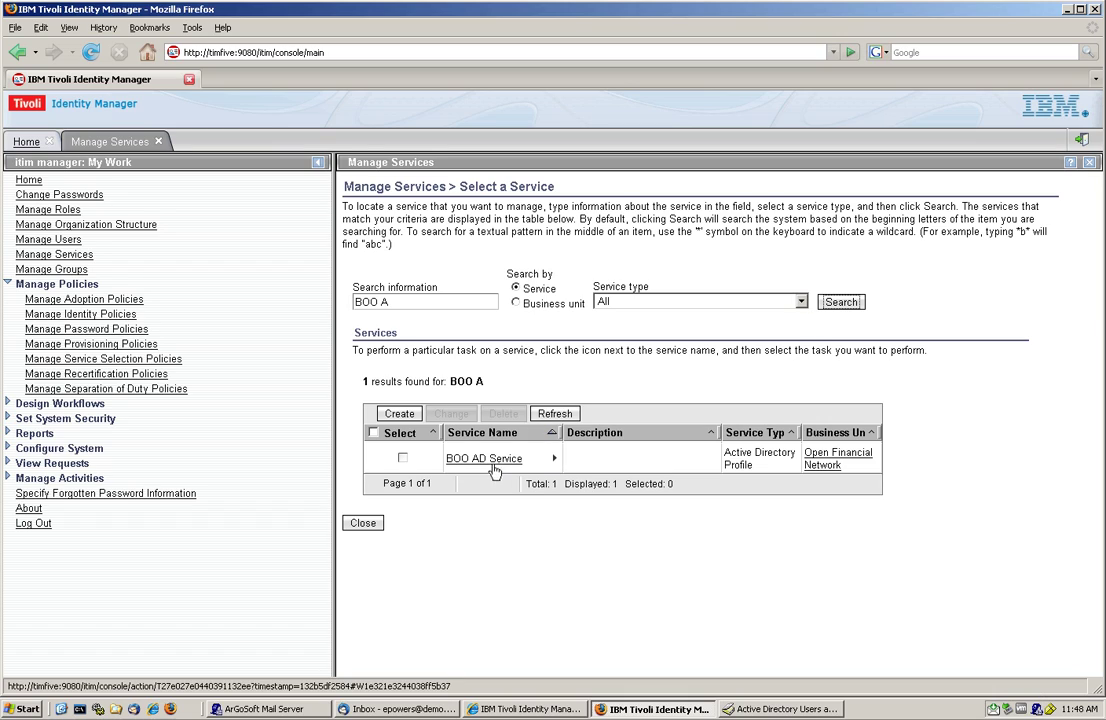
left_click(553, 459)
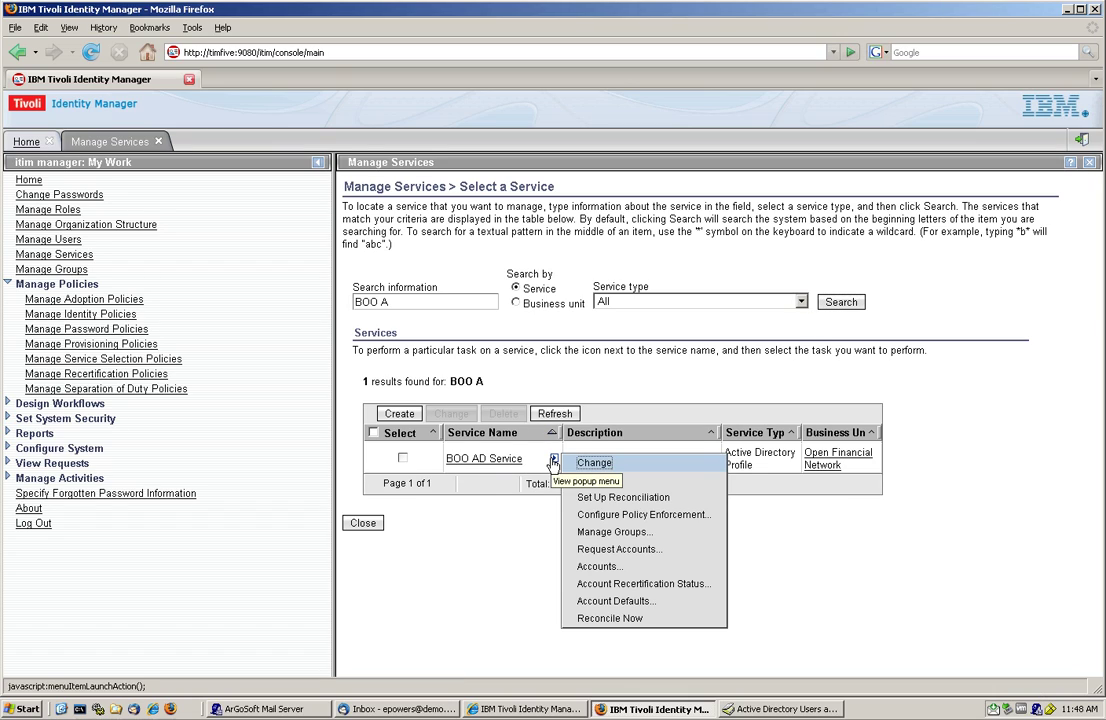
Step: Review BOO AD Service's policy enforcement action (Correct) and cancel without changes
left_click(638, 518)
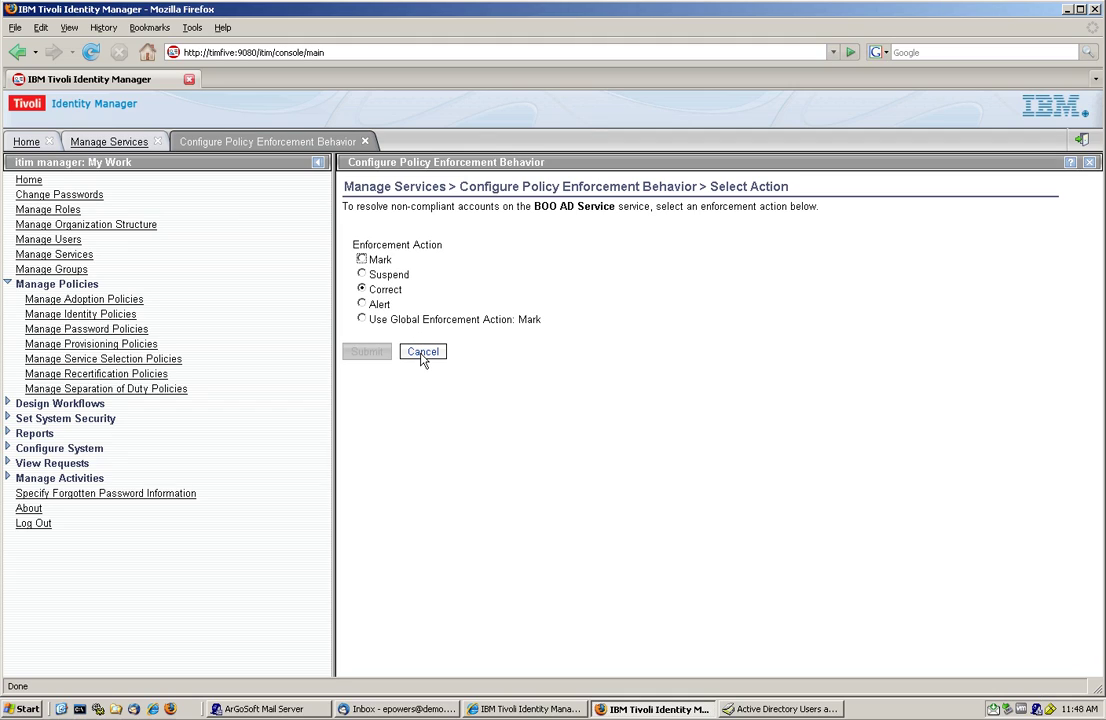
left_click(422, 353)
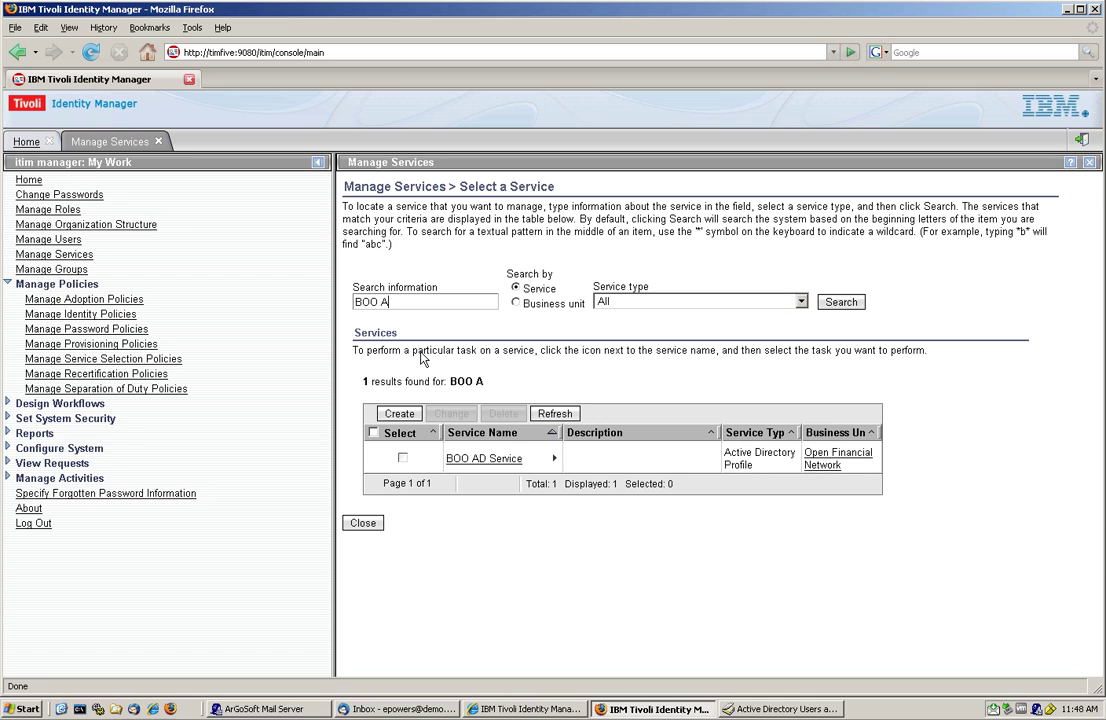
Step: List all six accounts on BOO AD Service, then minimize the browser to show the desktop
left_click(555, 459)
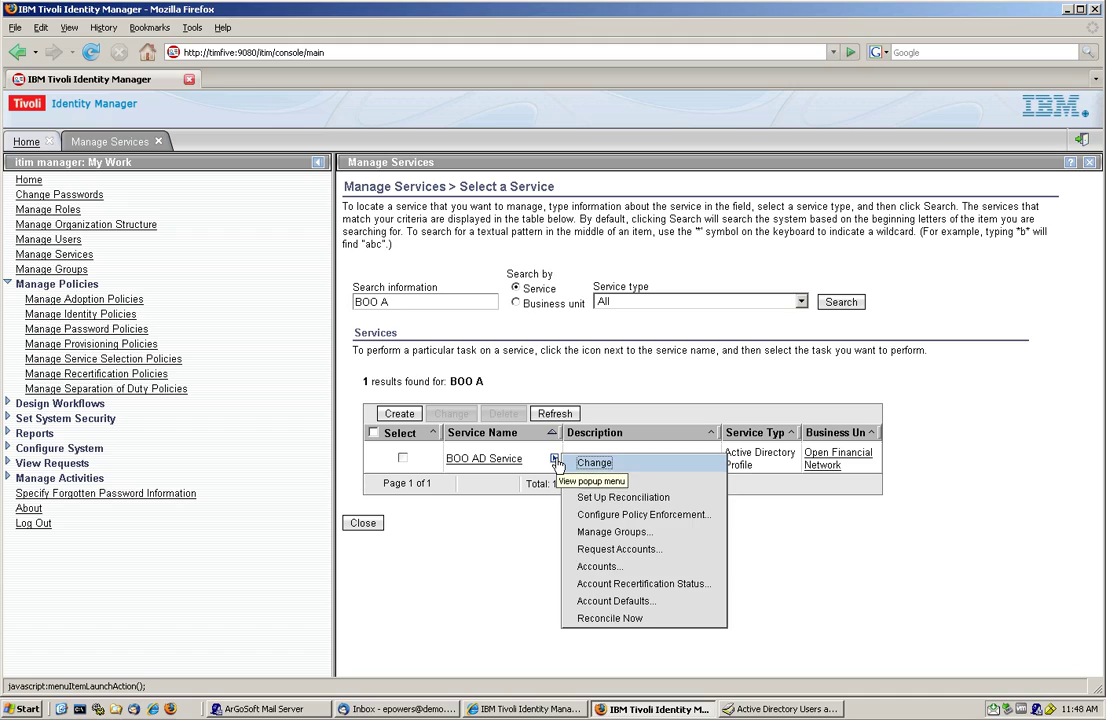
left_click(620, 570)
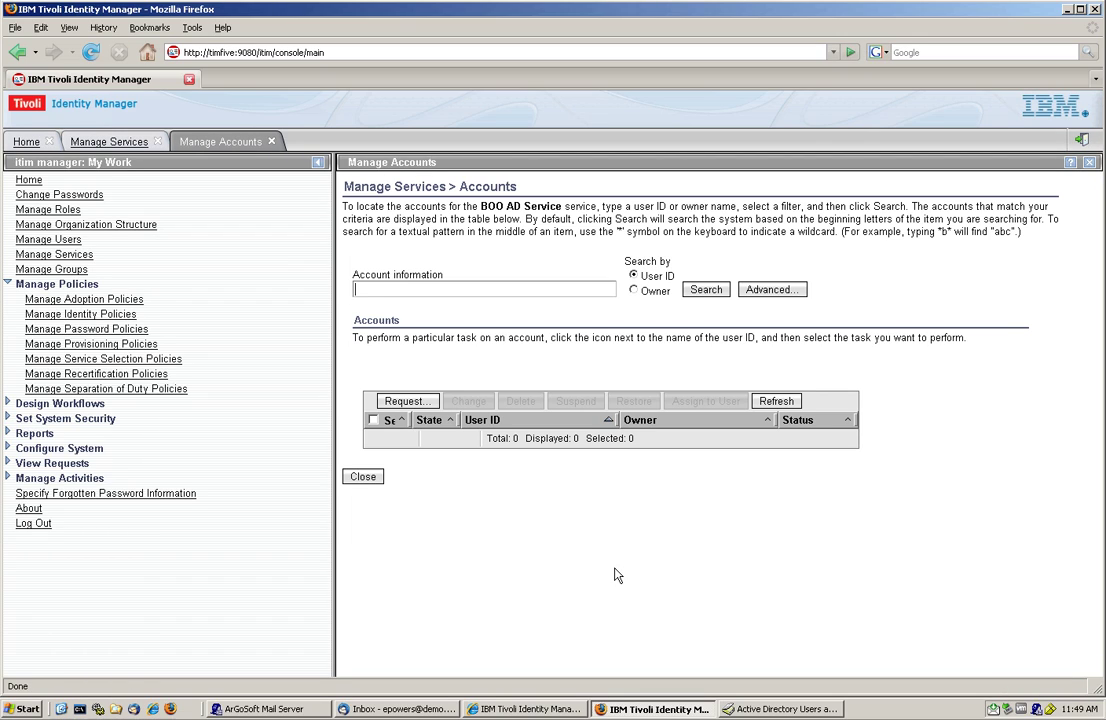
left_click(705, 289)
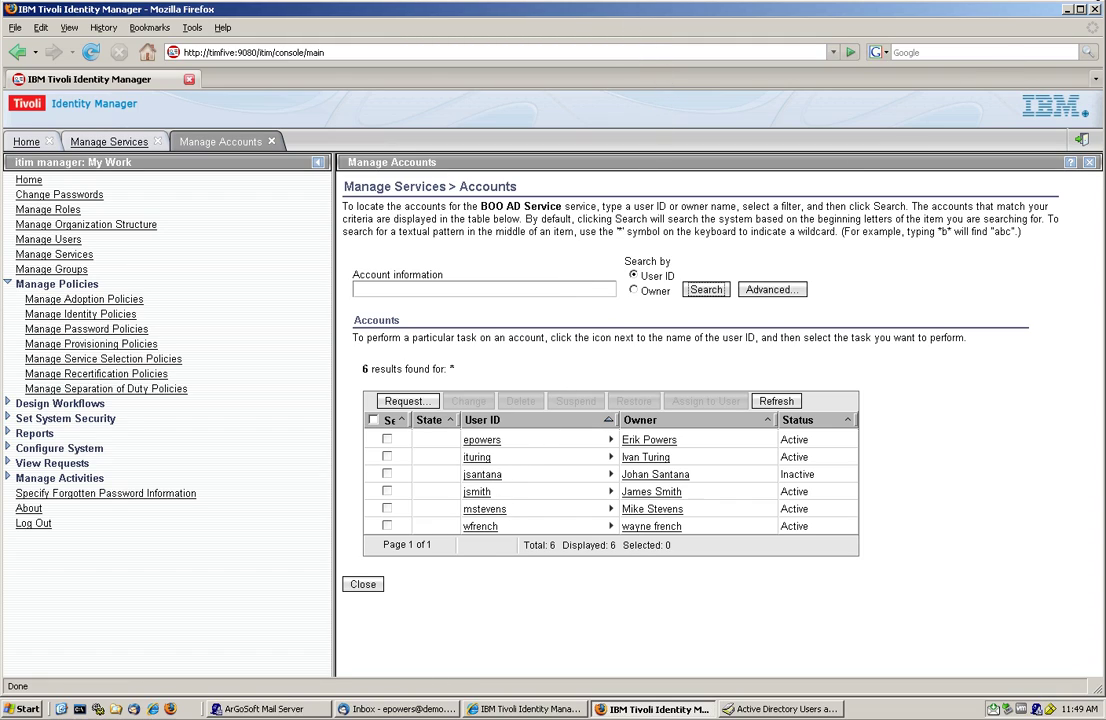
left_click(1066, 10)
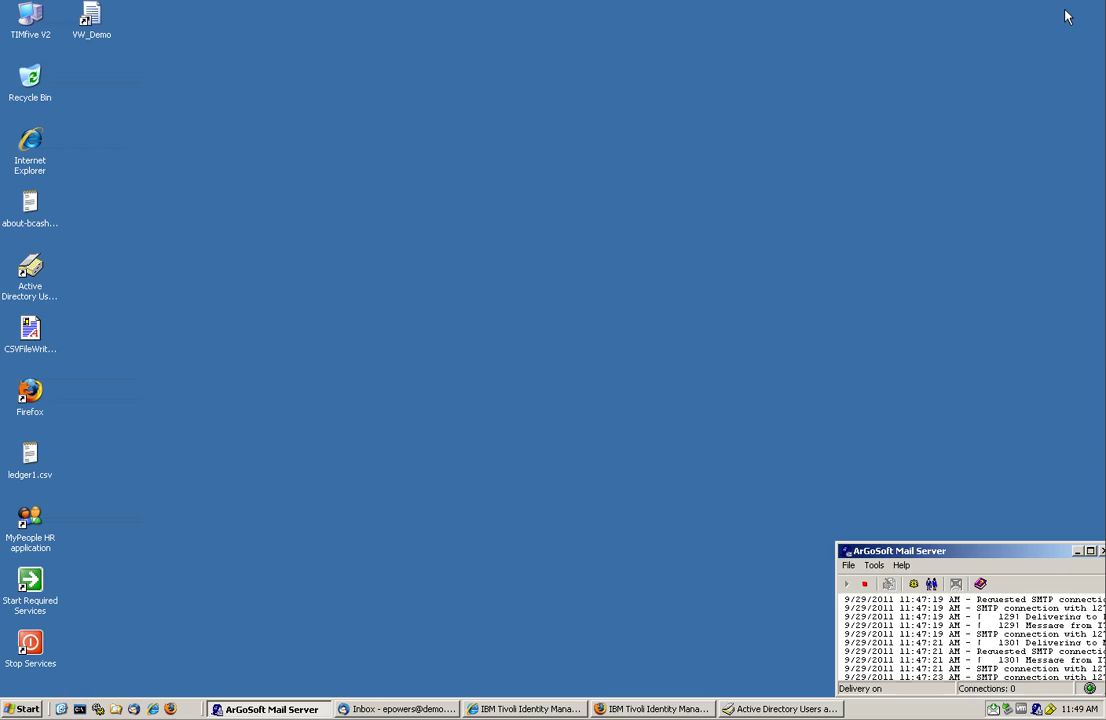
Step: Launch Active Directory Users and Computers to view OFN's 11 objects, then return to Identity Manager
left_click(32, 274)
double_click(32, 274)
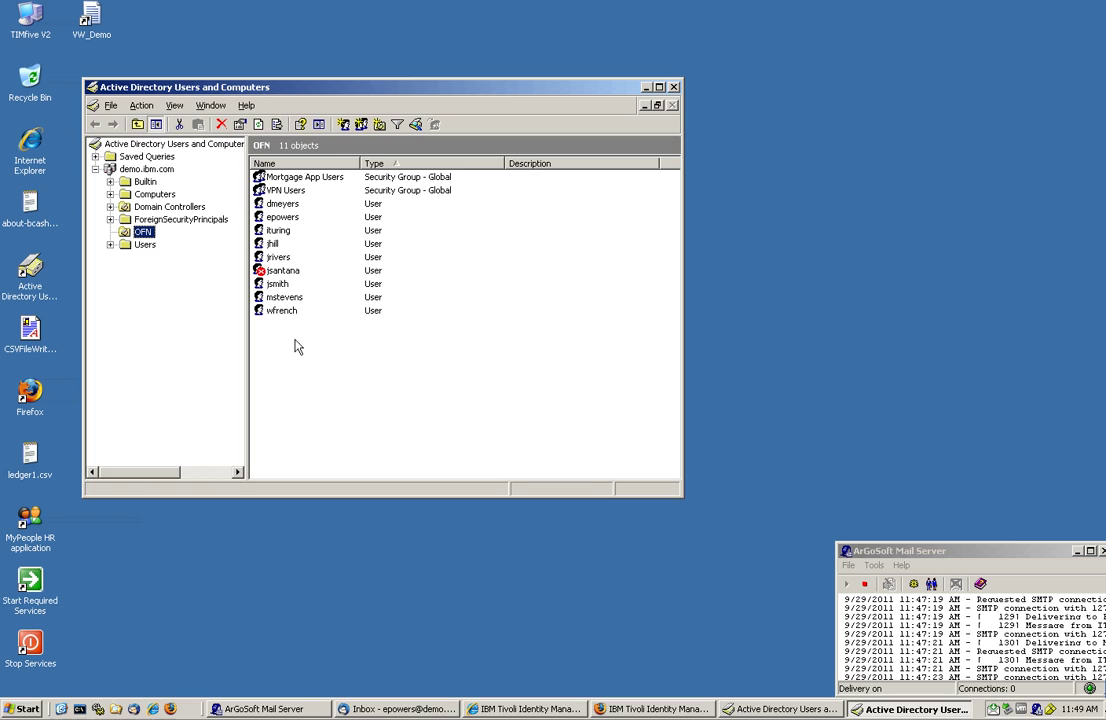
left_click(652, 708)
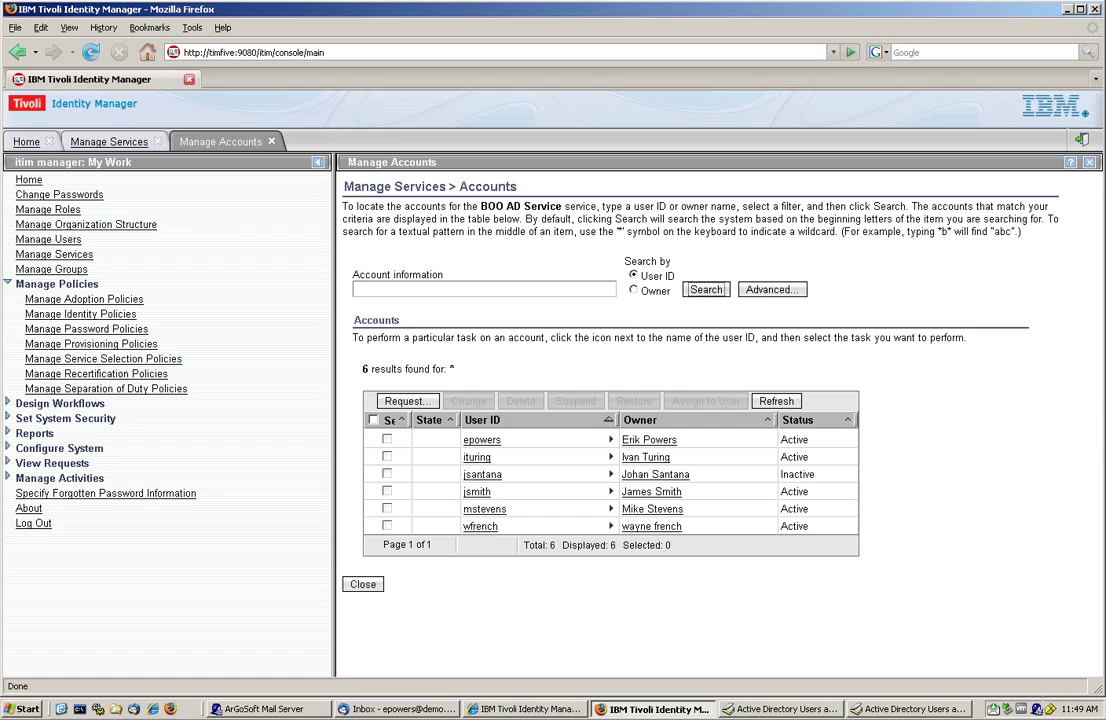
Step: Submit an immediate Reconcile Now for BOO AD Service and view its successful request status
left_click(363, 584)
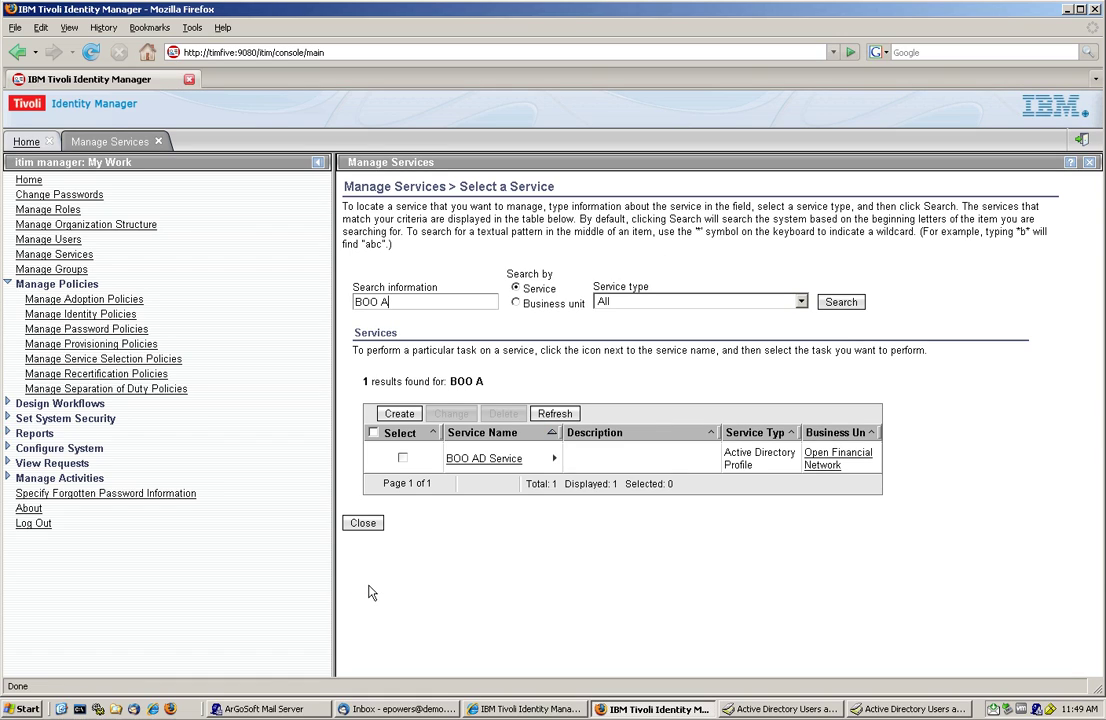
left_click(554, 458)
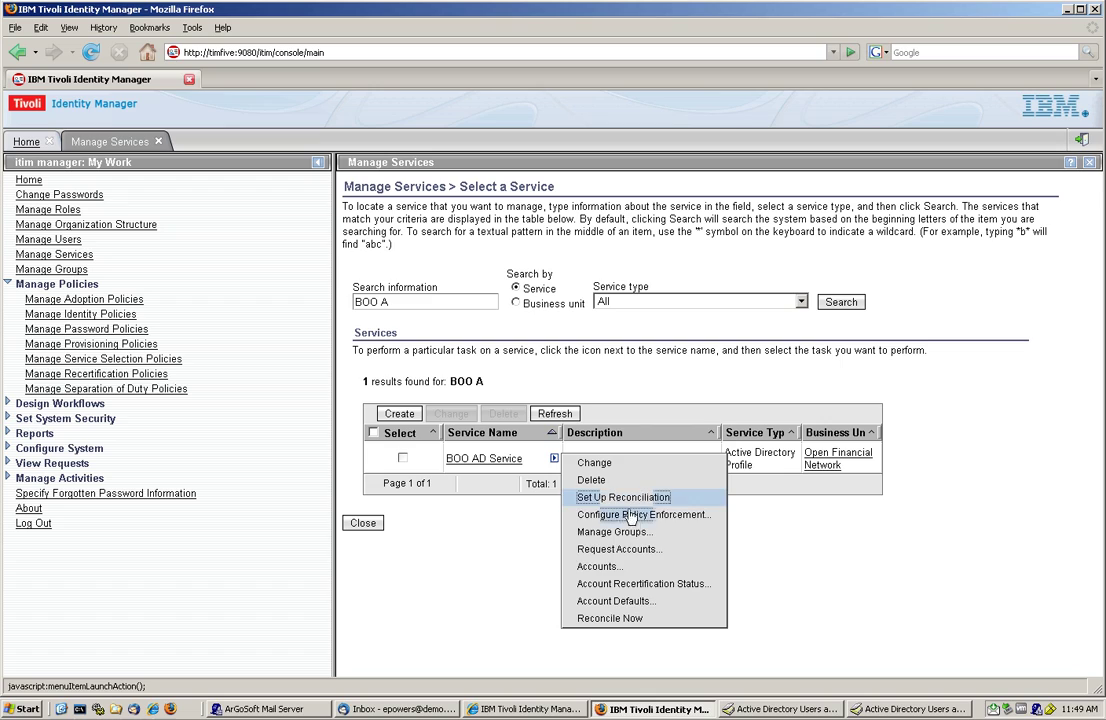
left_click(638, 619)
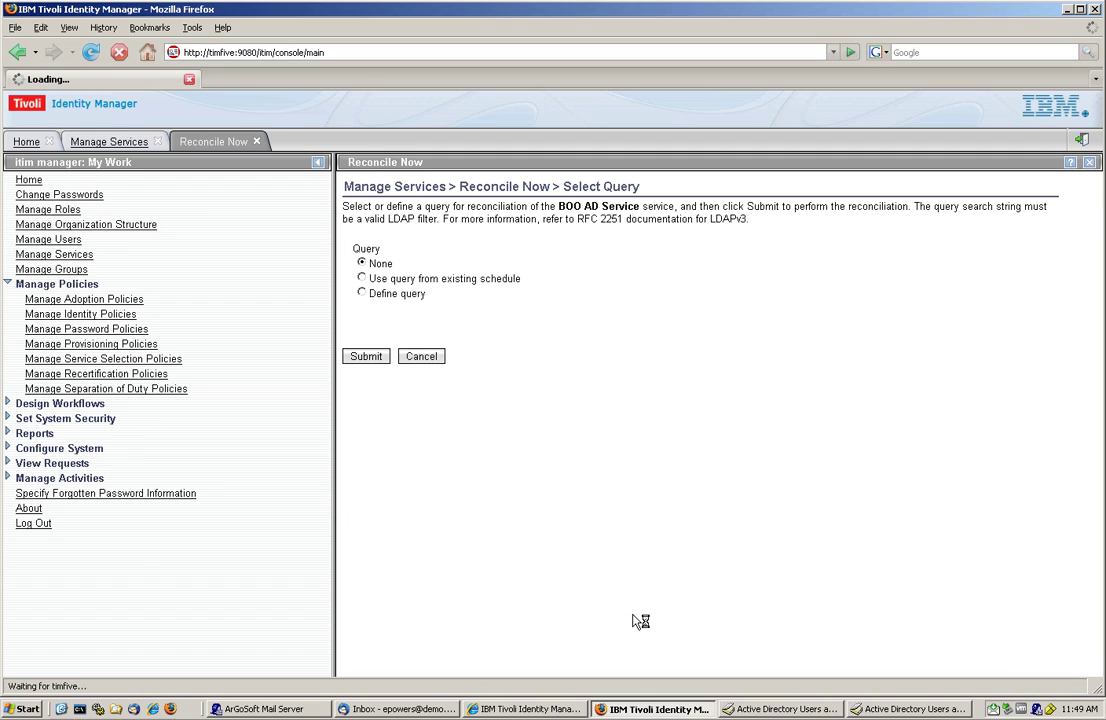
left_click(367, 357)
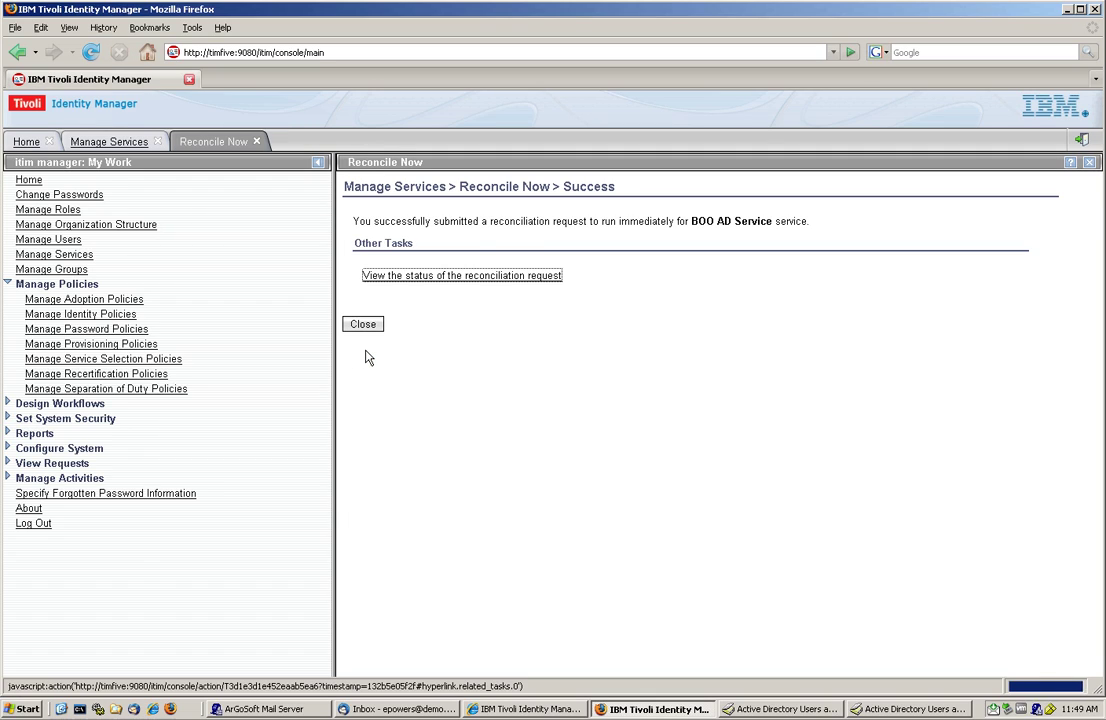
left_click(452, 277)
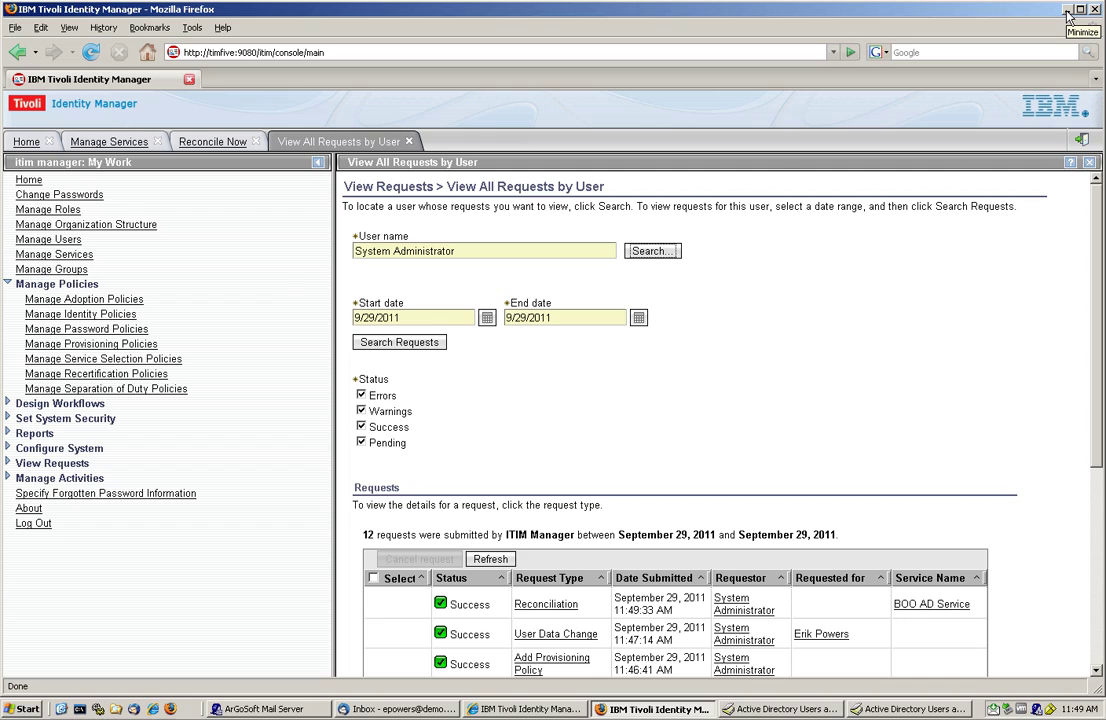
Step: Refresh the OFN folder twice in the directory console until it lists 10 objects
left_click(1067, 10)
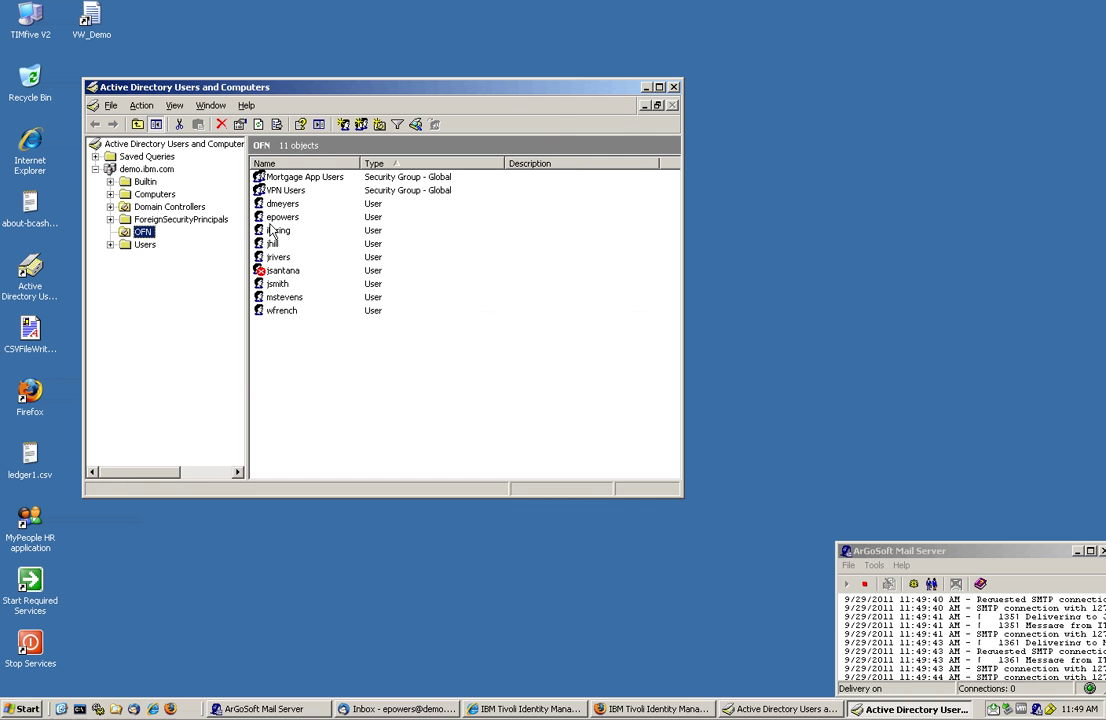
left_click(143, 106)
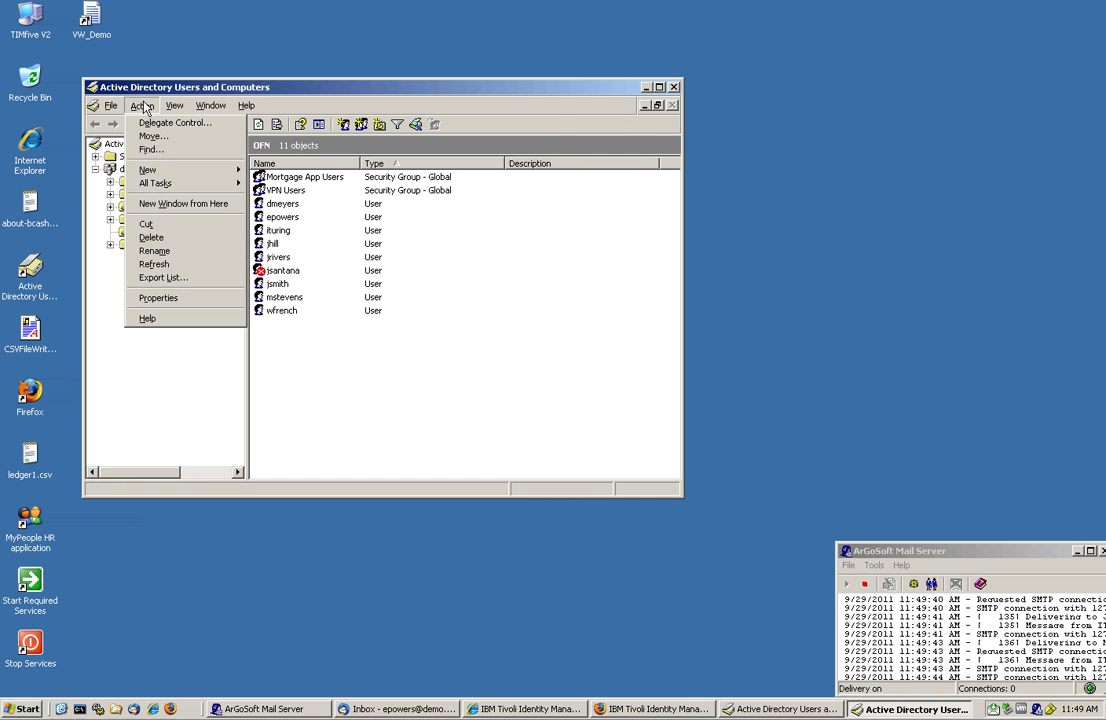
left_click(155, 259)
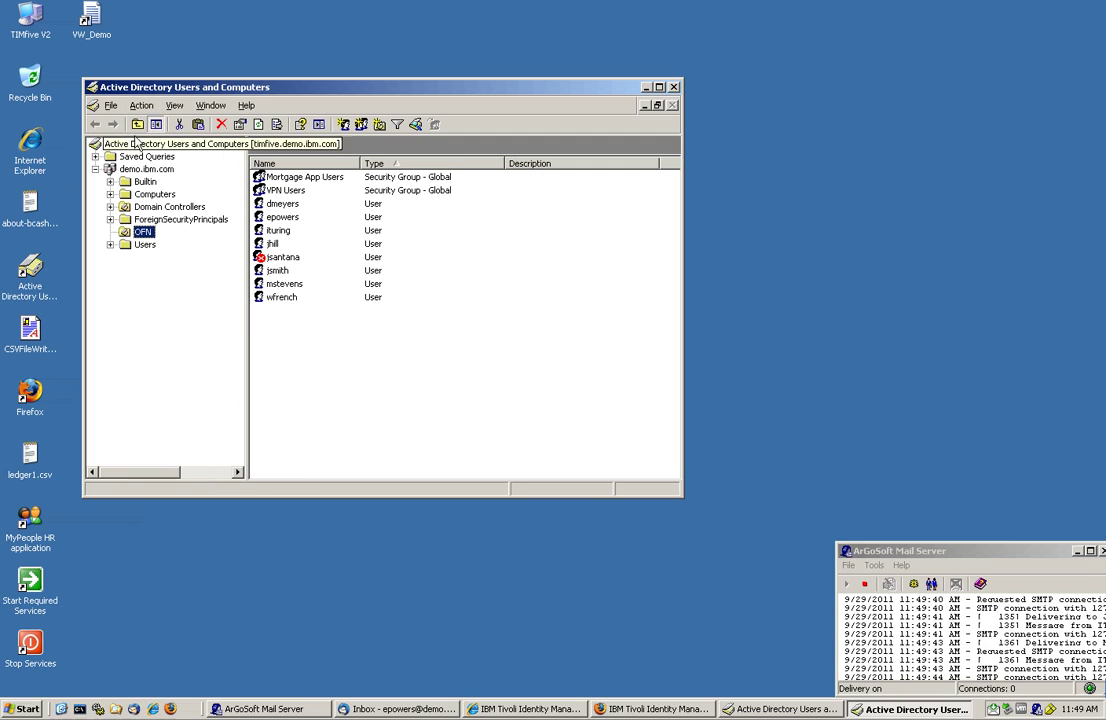
left_click(142, 106)
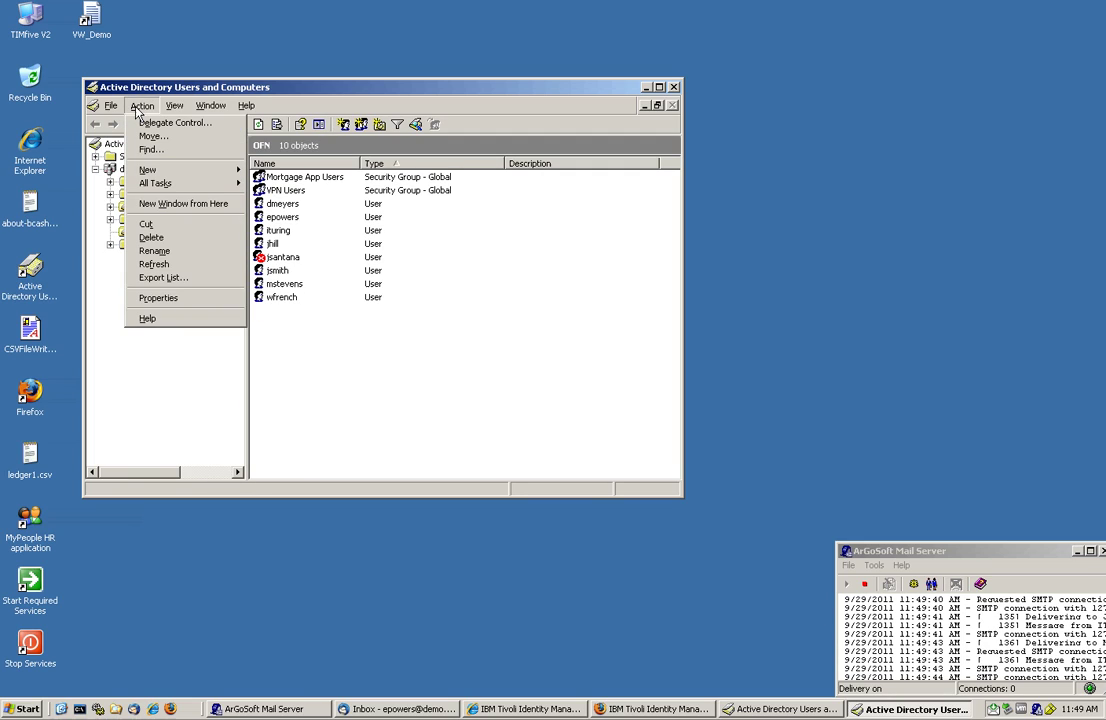
left_click(153, 265)
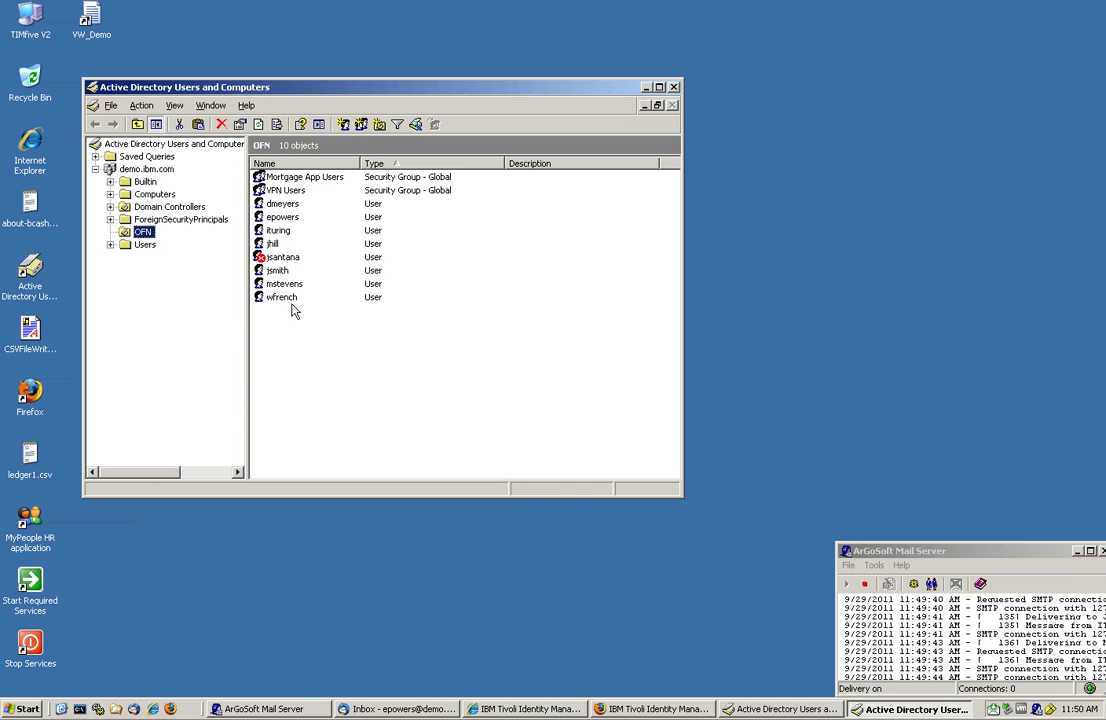
Step: Remove the second OFN user from Backup Operators, leaving only Domain Users, and apply the change
double_click(293, 218)
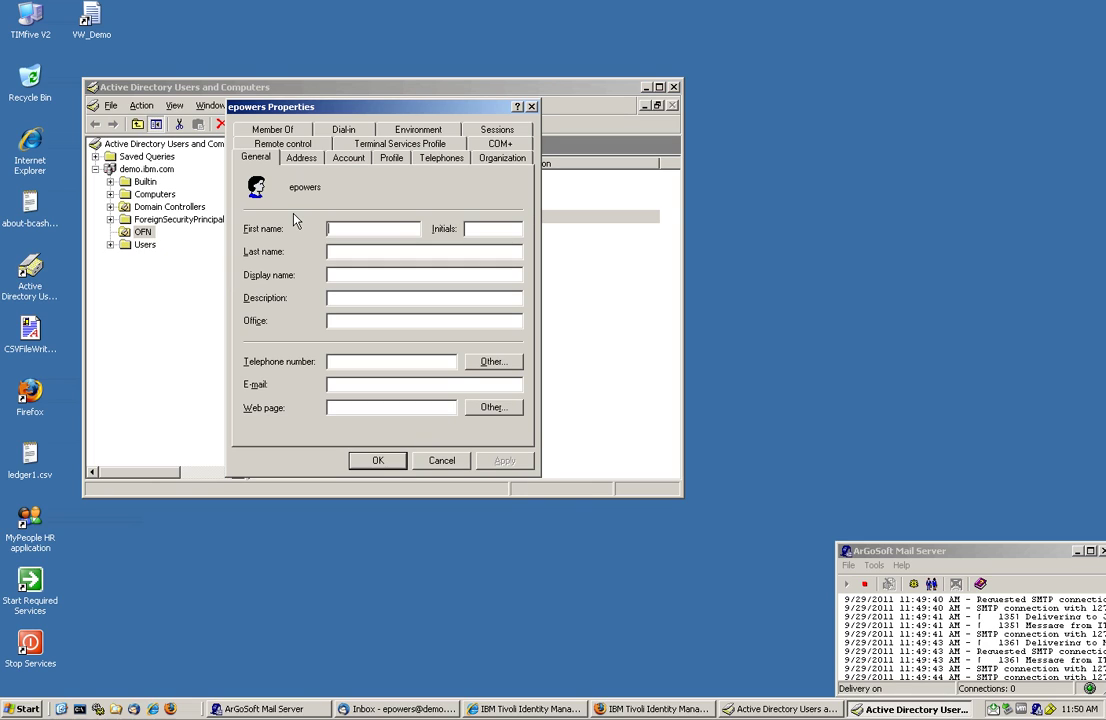
left_click(285, 131)
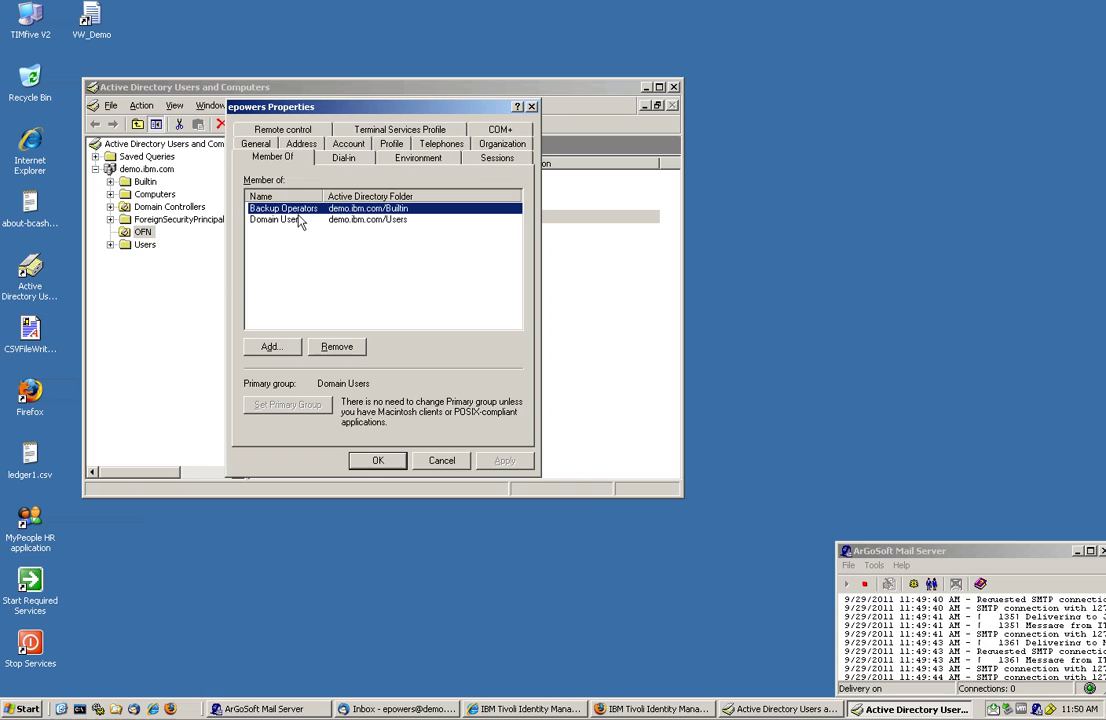
left_click(345, 352)
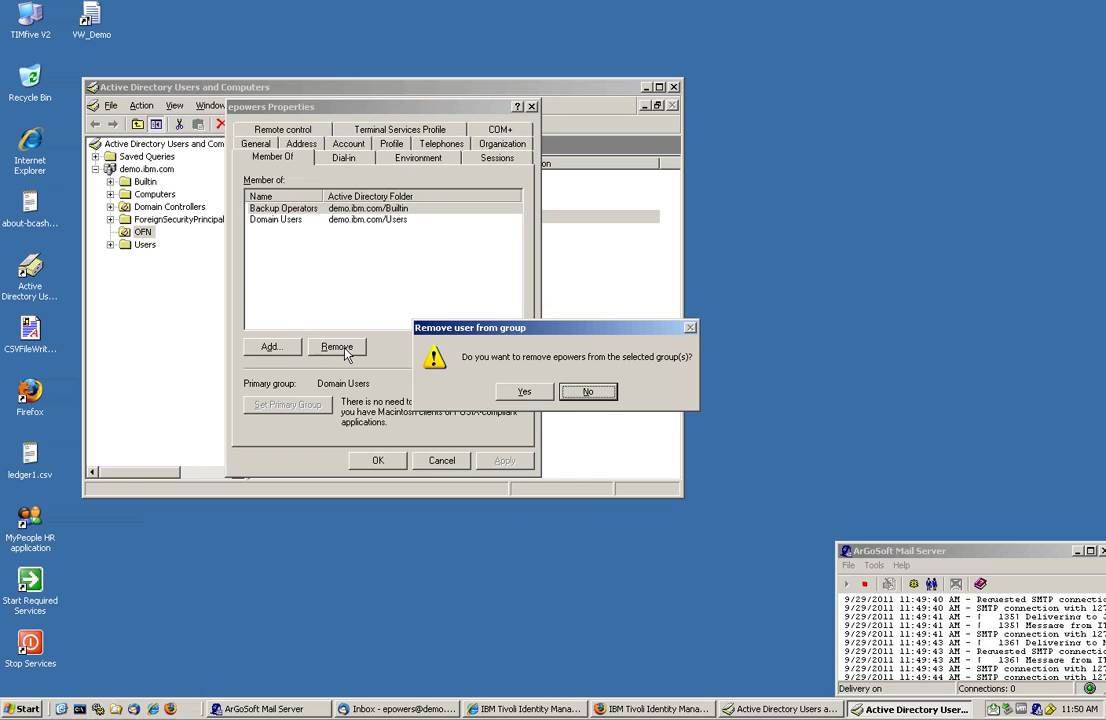
left_click(520, 394)
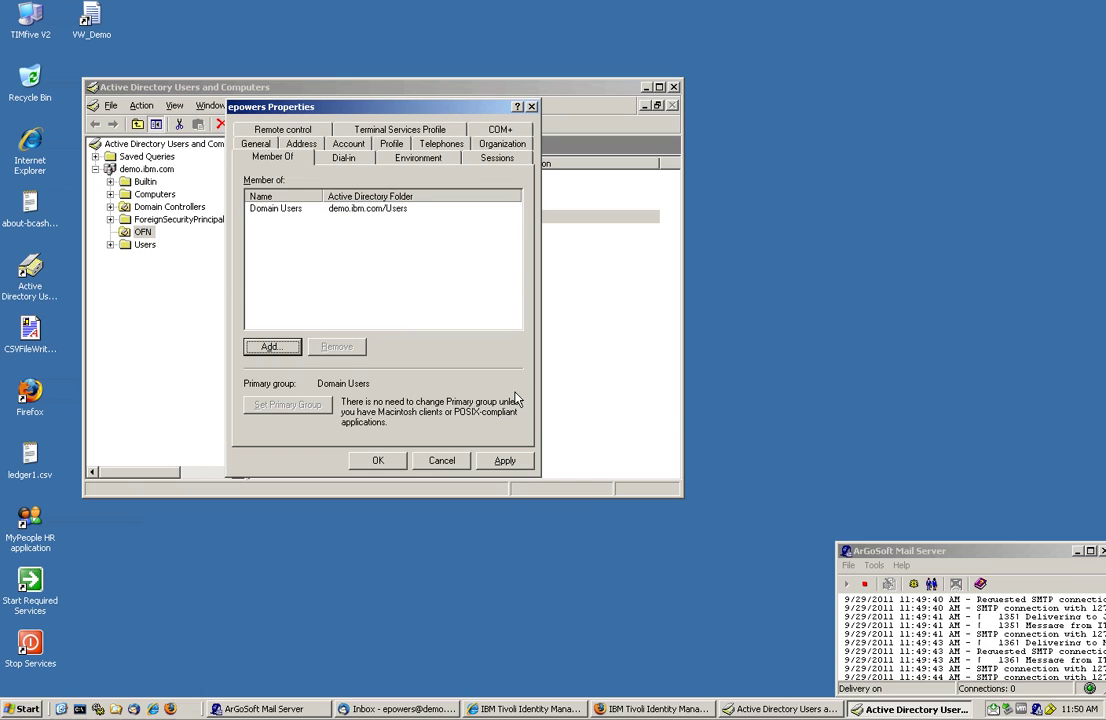
left_click(505, 462)
left_click(372, 462)
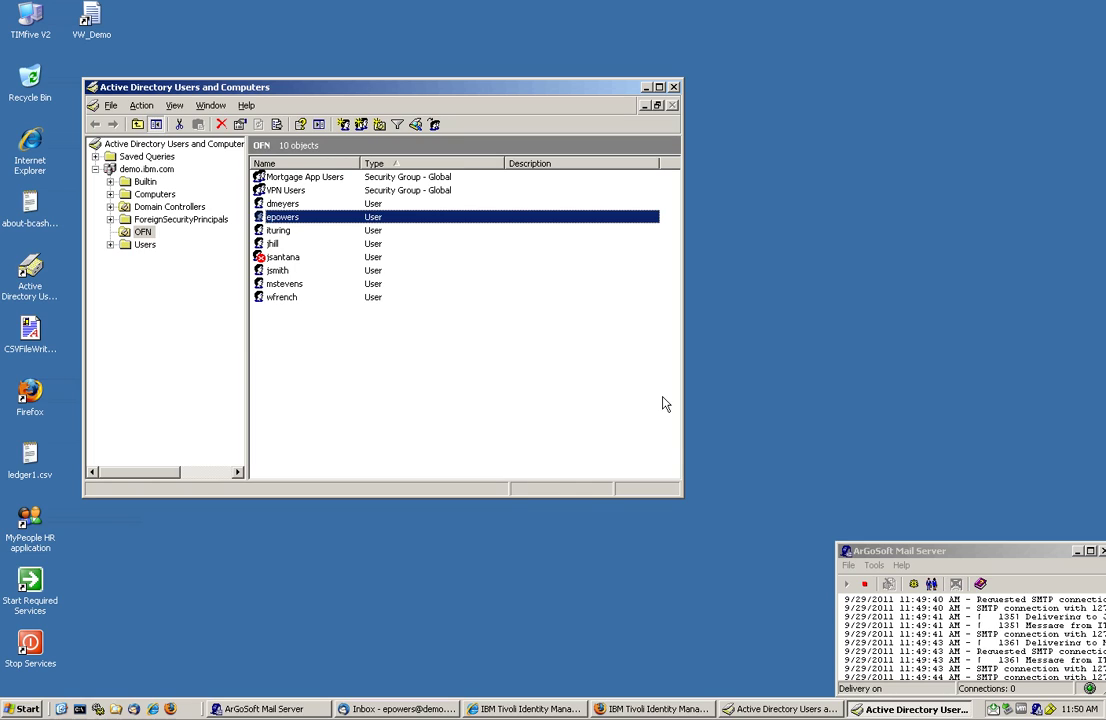
Step: Close the old status pages, reconcile BOO AD Service again and confirm the new request succeeded
left_click(637, 709)
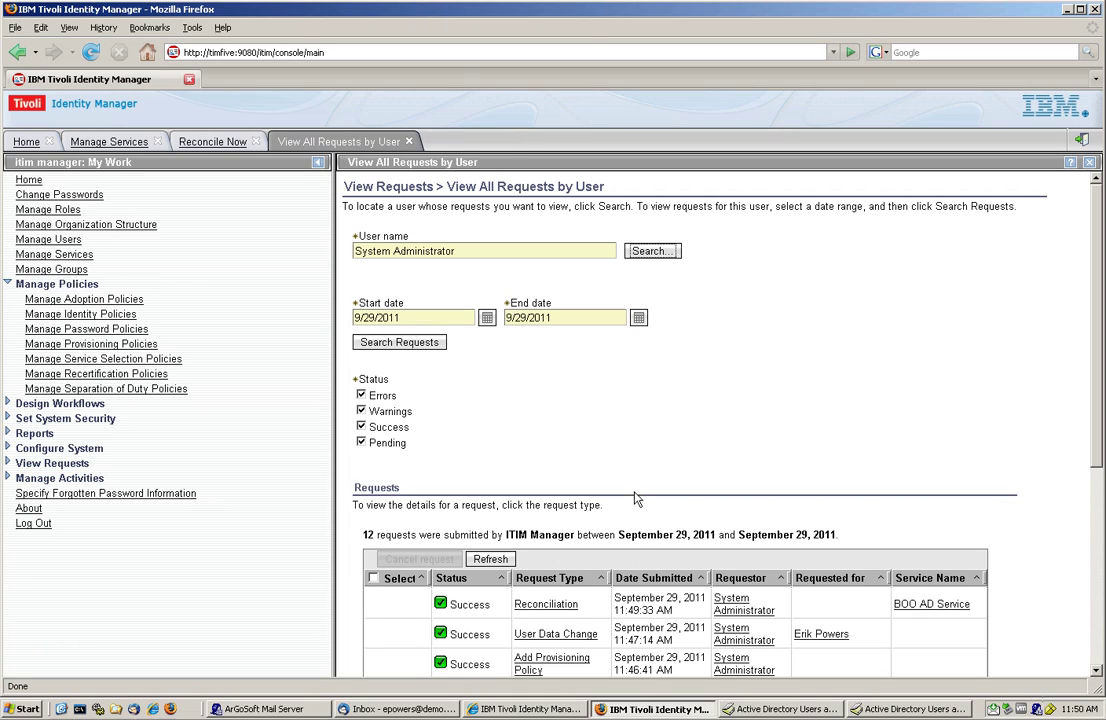
left_click(408, 141)
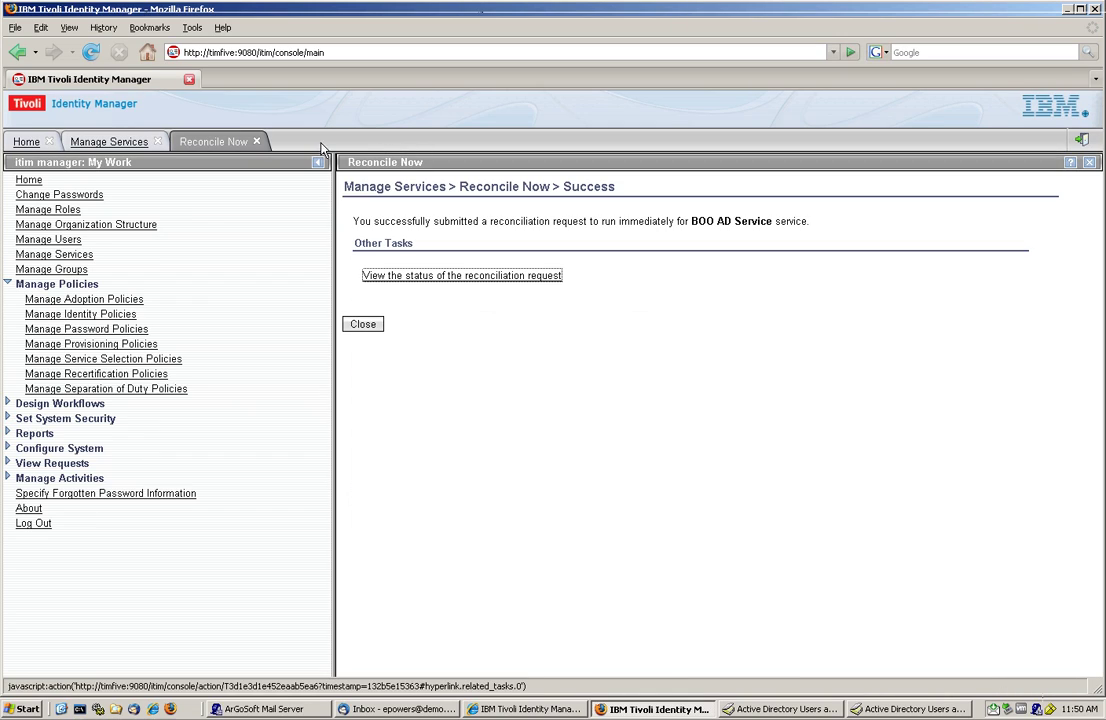
left_click(256, 141)
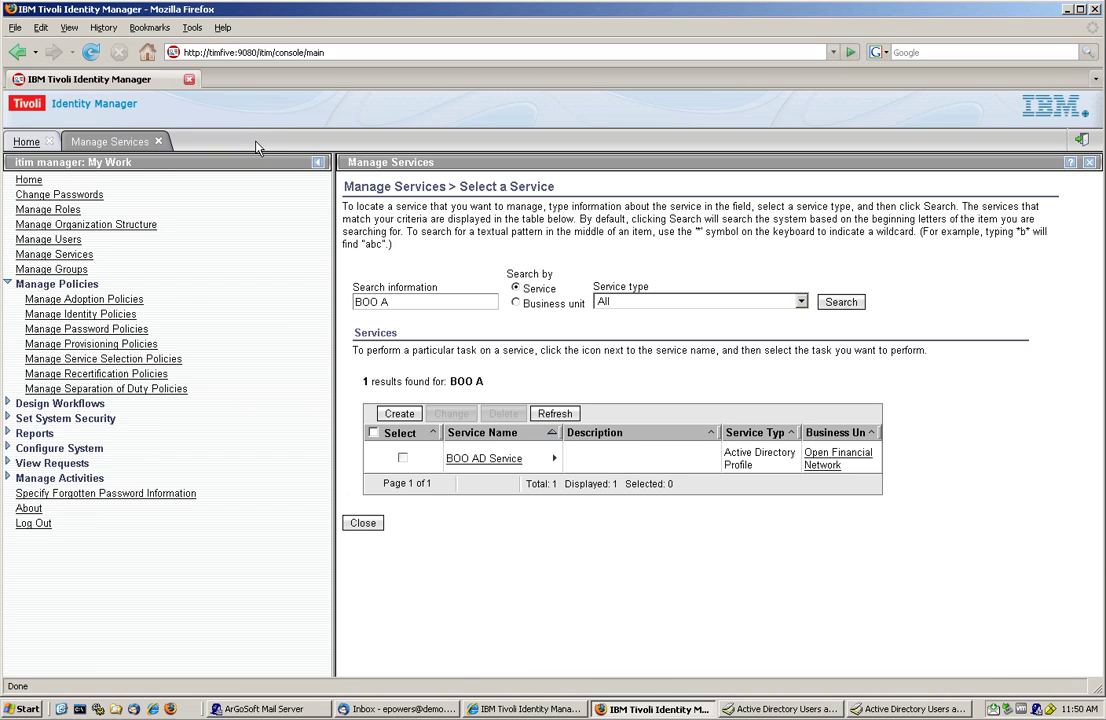
left_click(554, 459)
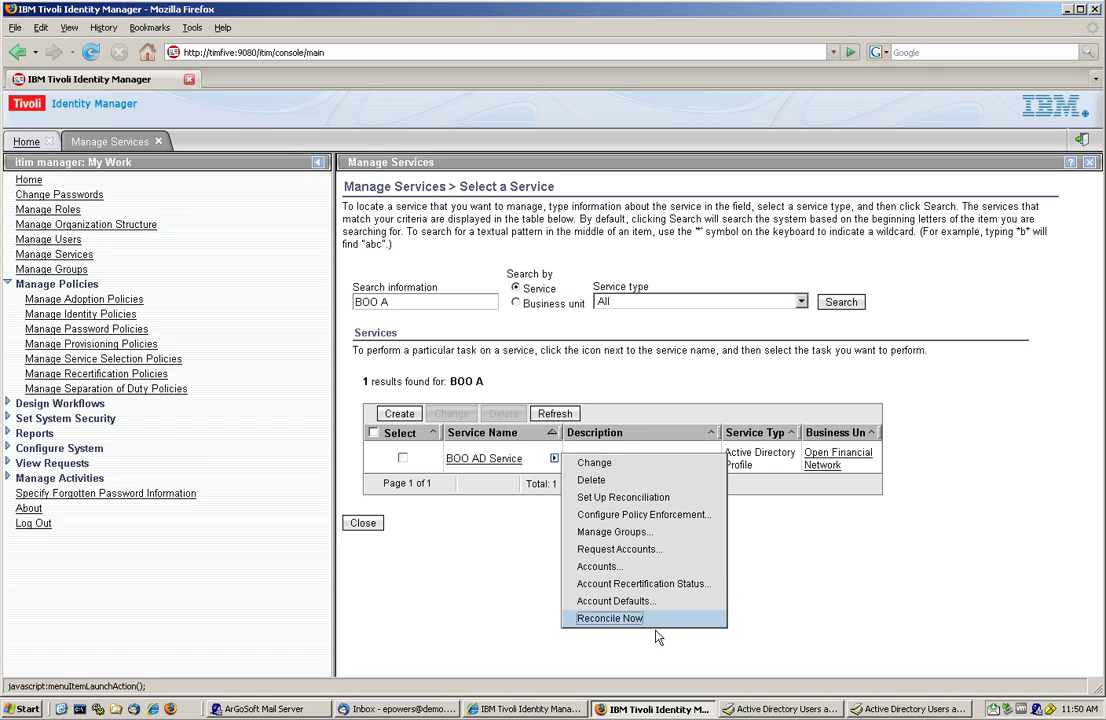
left_click(610, 618)
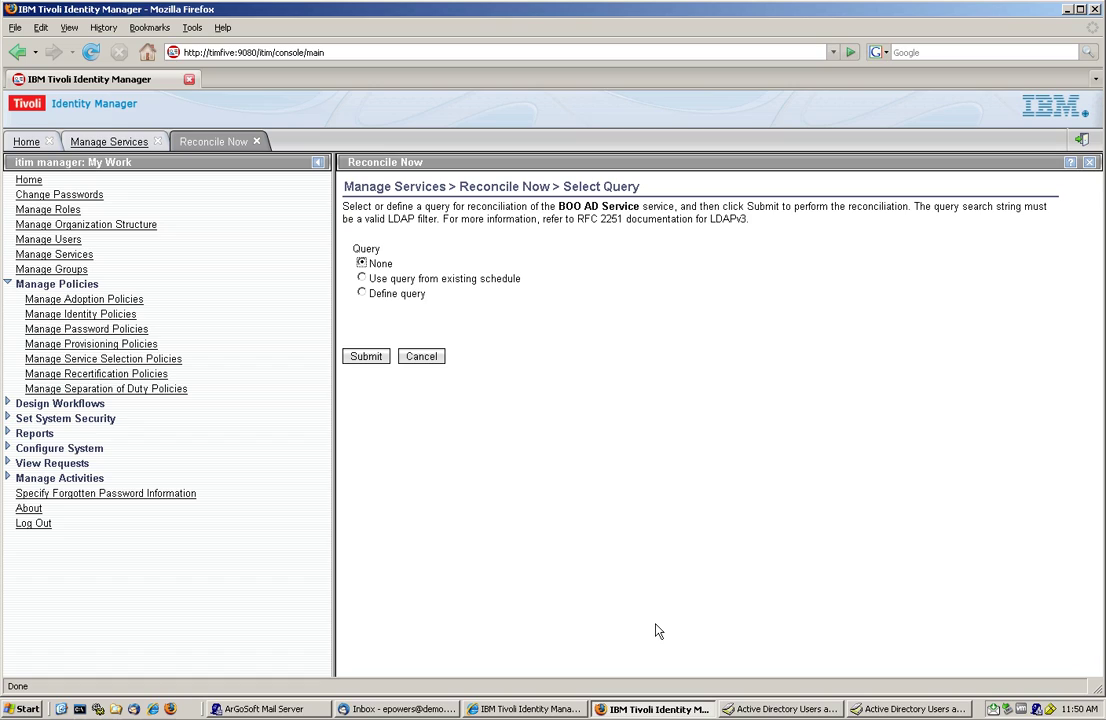
left_click(378, 360)
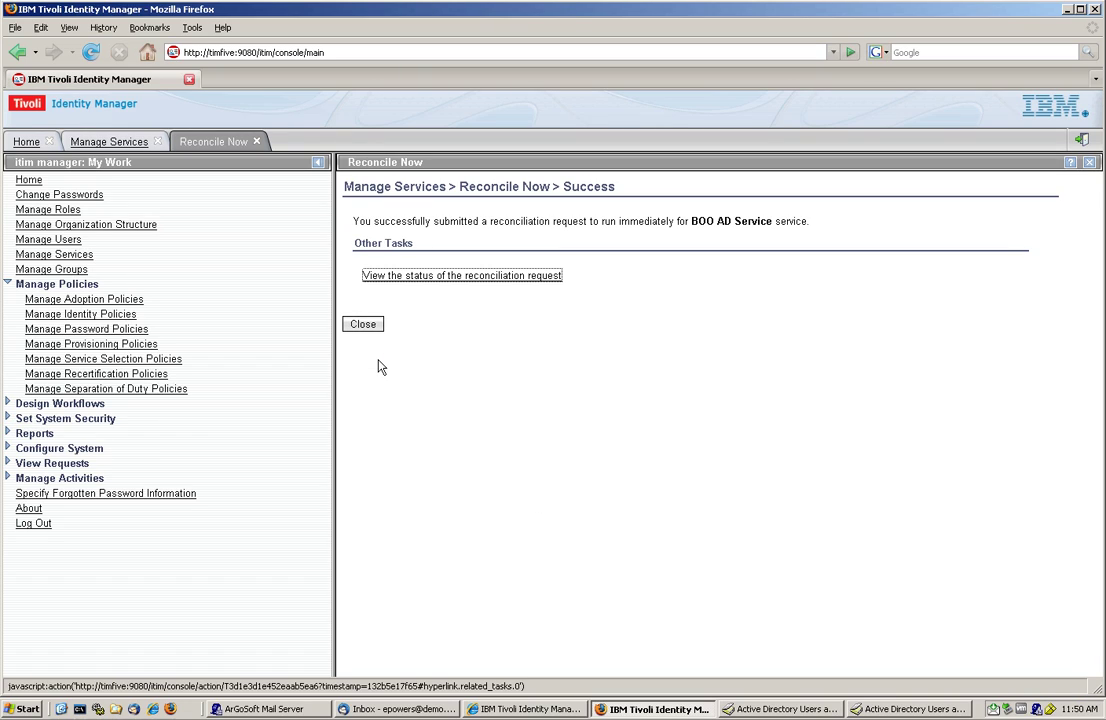
left_click(440, 285)
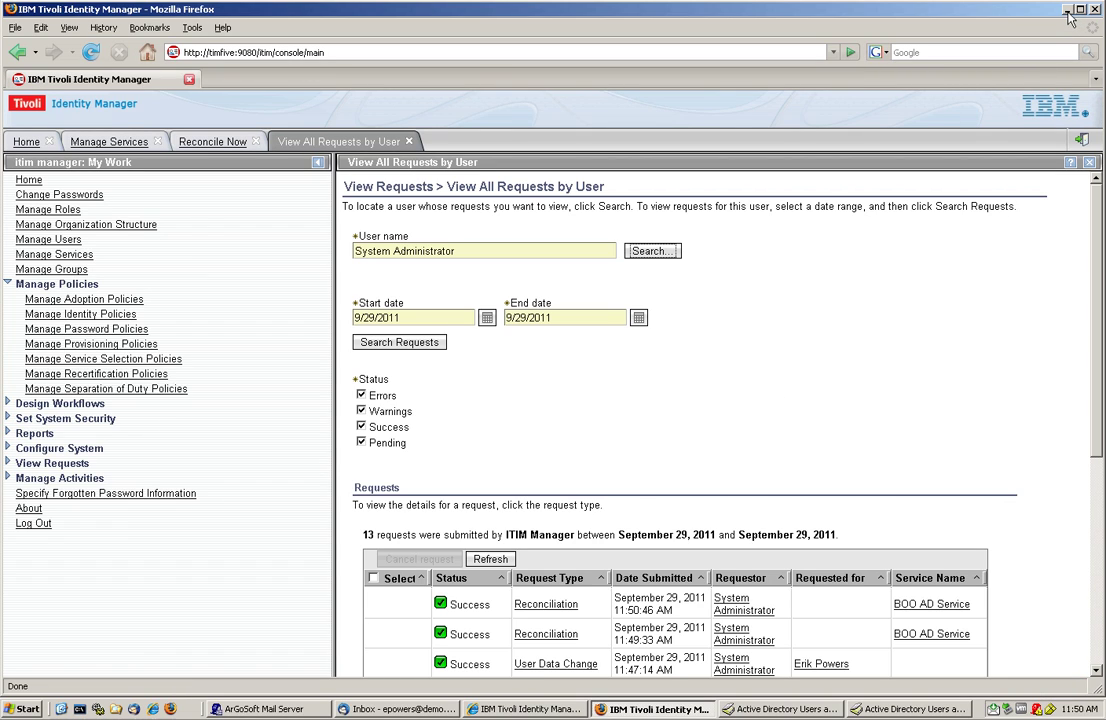
left_click(1066, 9)
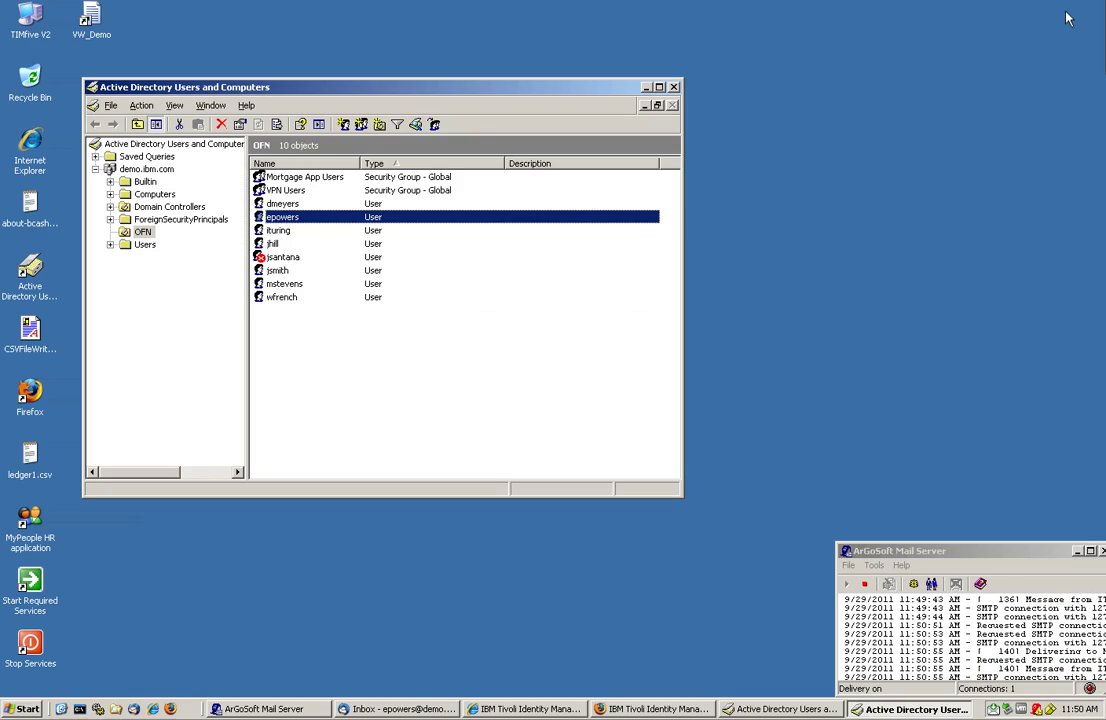
Step: Check the second OFN user's Member Of list shows Backup Operators again beside Domain Users
double_click(330, 218)
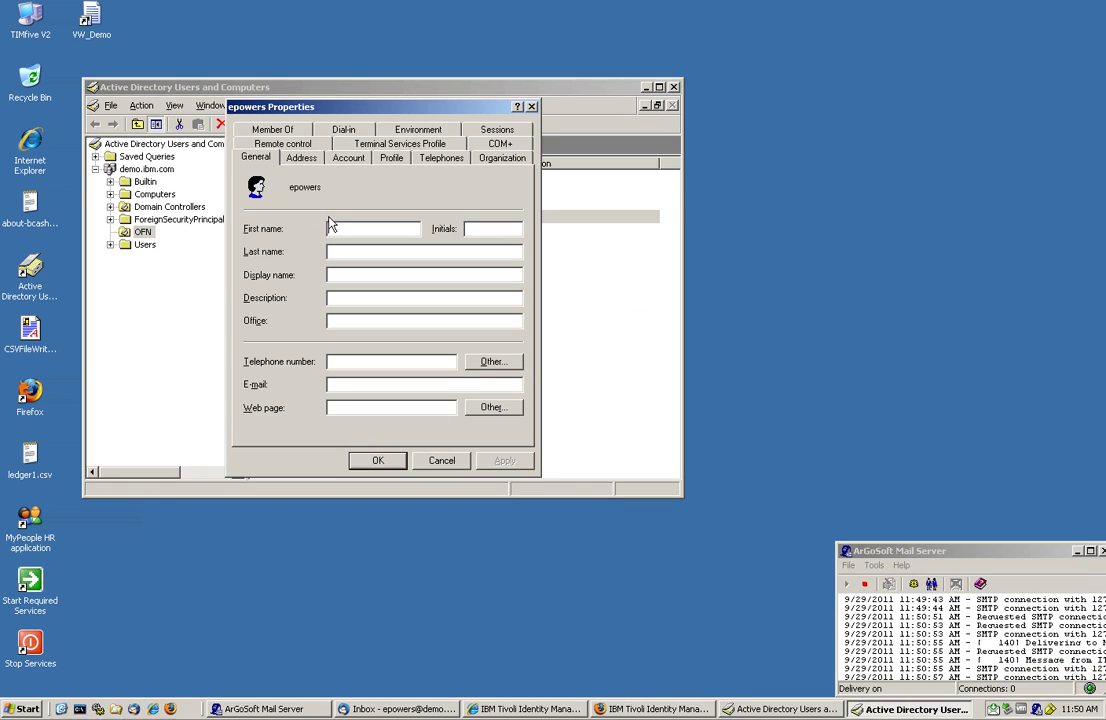
left_click(283, 129)
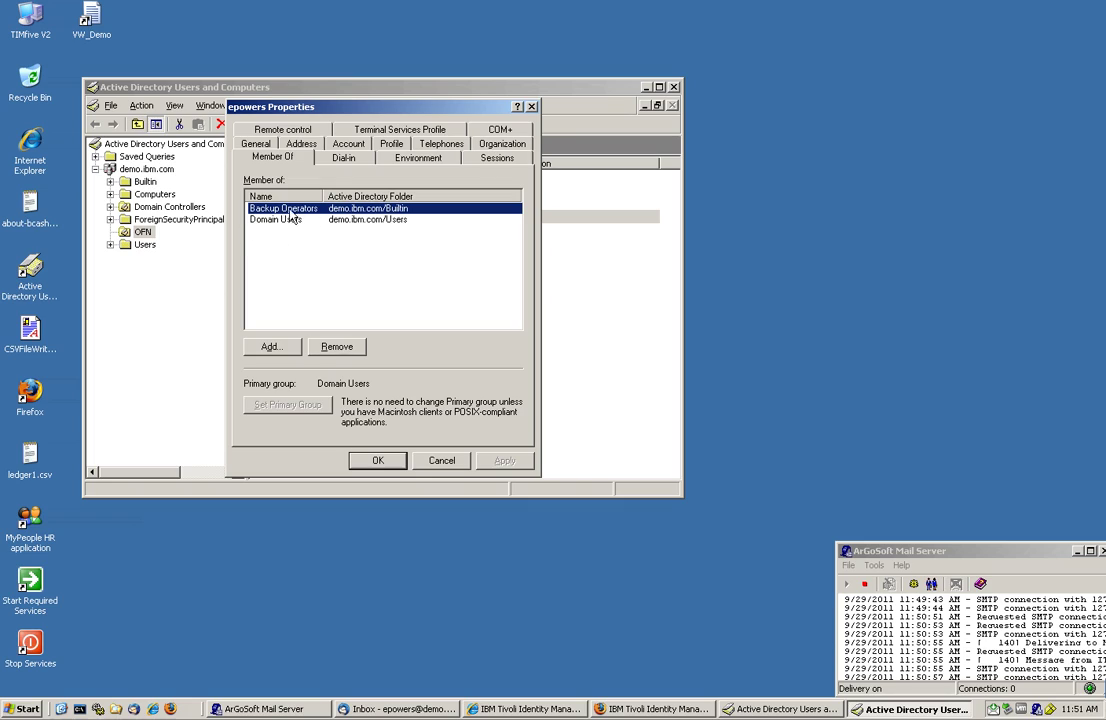